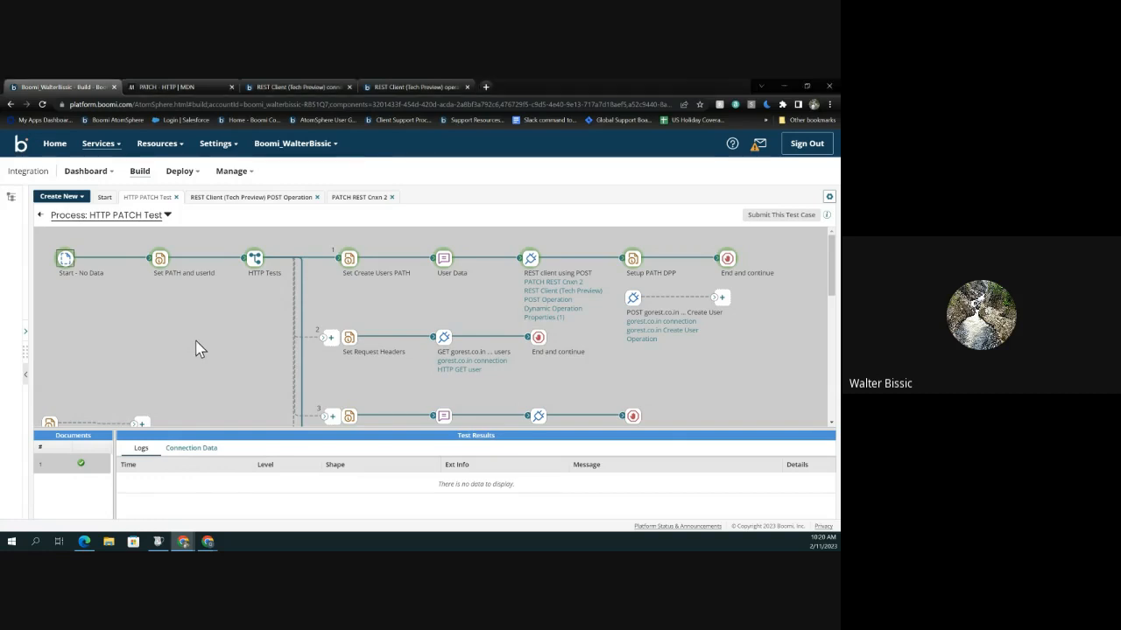
Return the HTTP PATCH Test process from its test results to the canvas, and open the MDN reference on the PATCH method
left_click(38, 217)
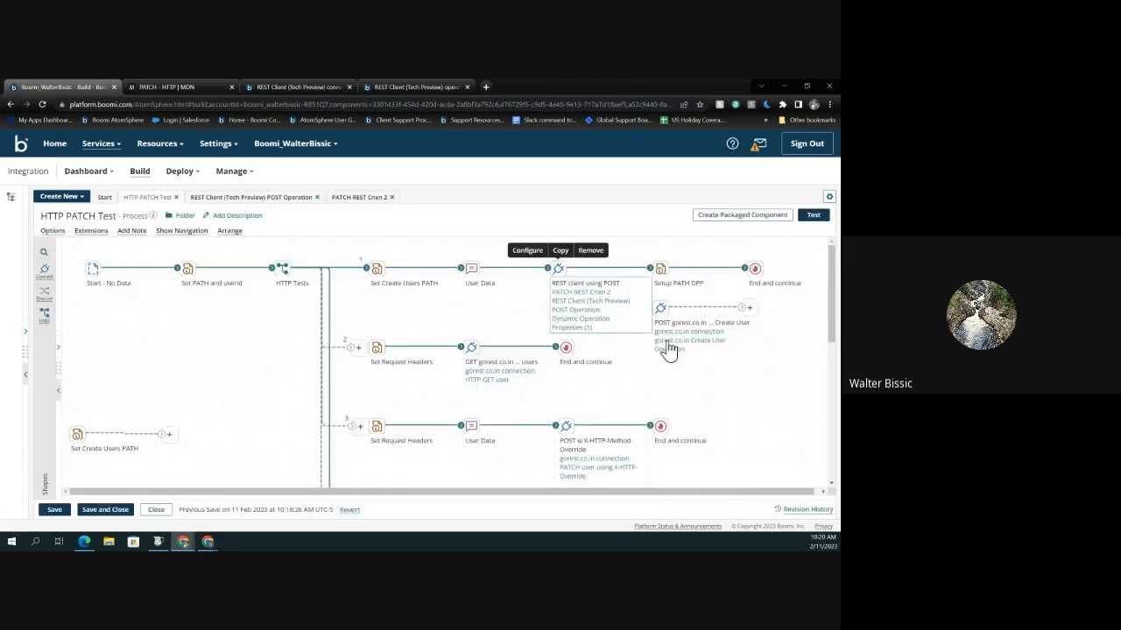
mouse_move(666, 312)
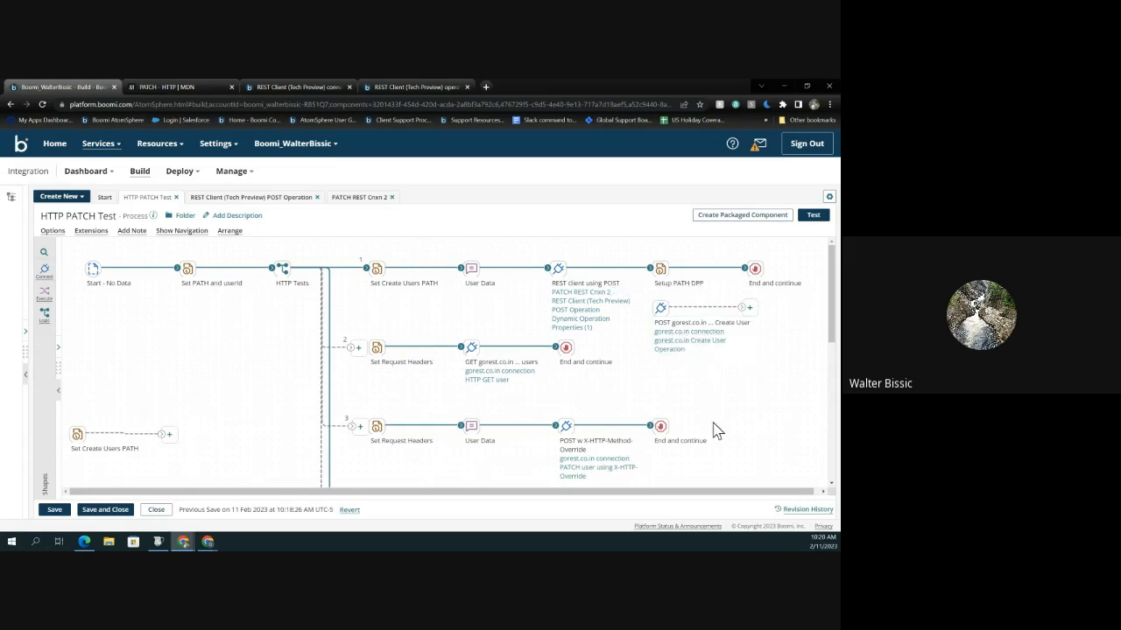
left_click(195, 86)
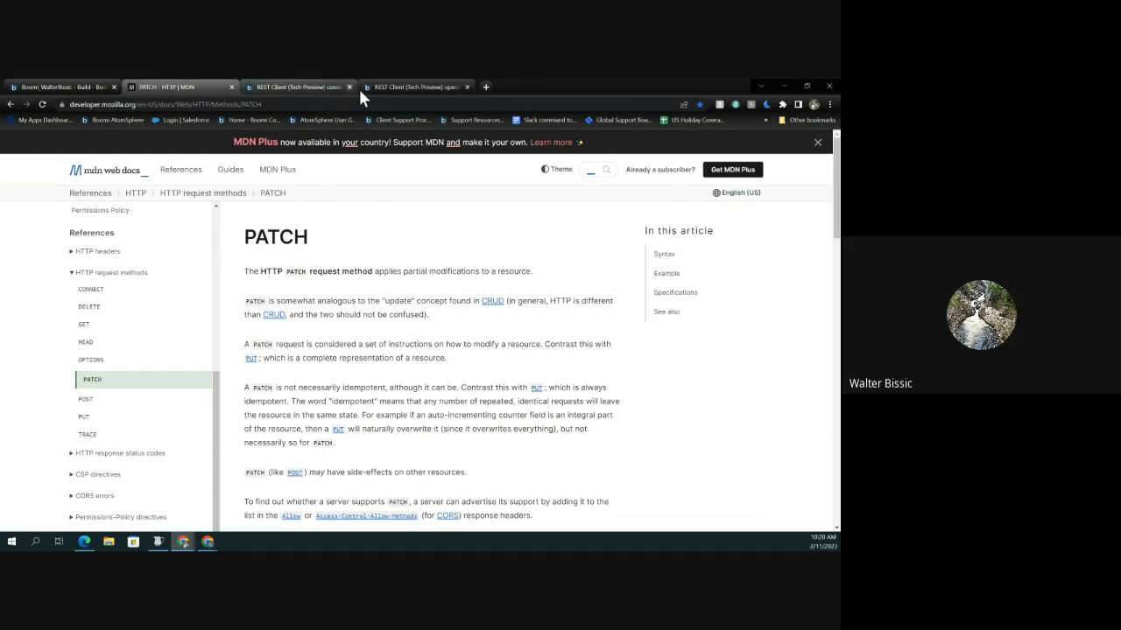
Open the REST Client (Tech Preview) connection help page and read its introduction, Base URL and Authentication Type descriptions
left_click(305, 88)
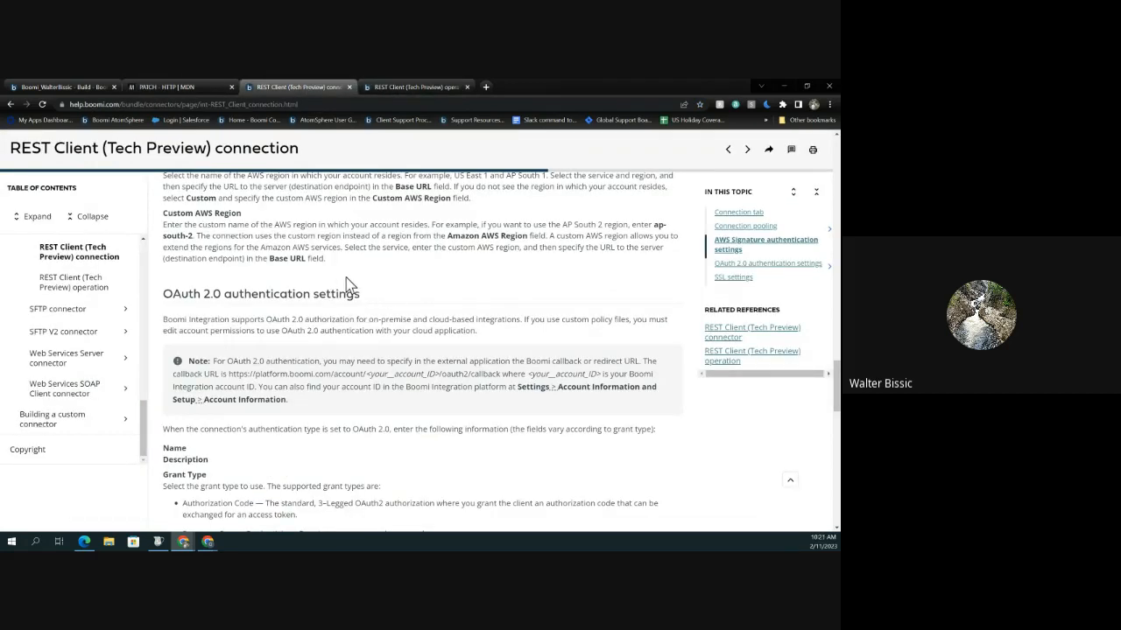
scroll(347, 276, "up", 8)
scroll(347, 277, "up", 10)
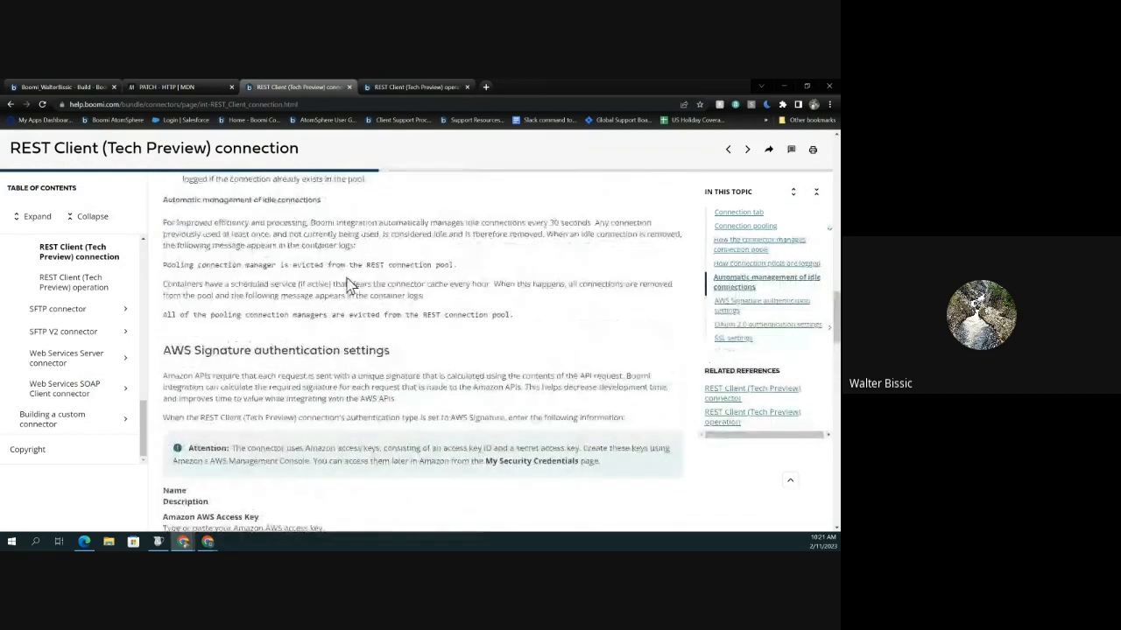
scroll(331, 282, "up", 10)
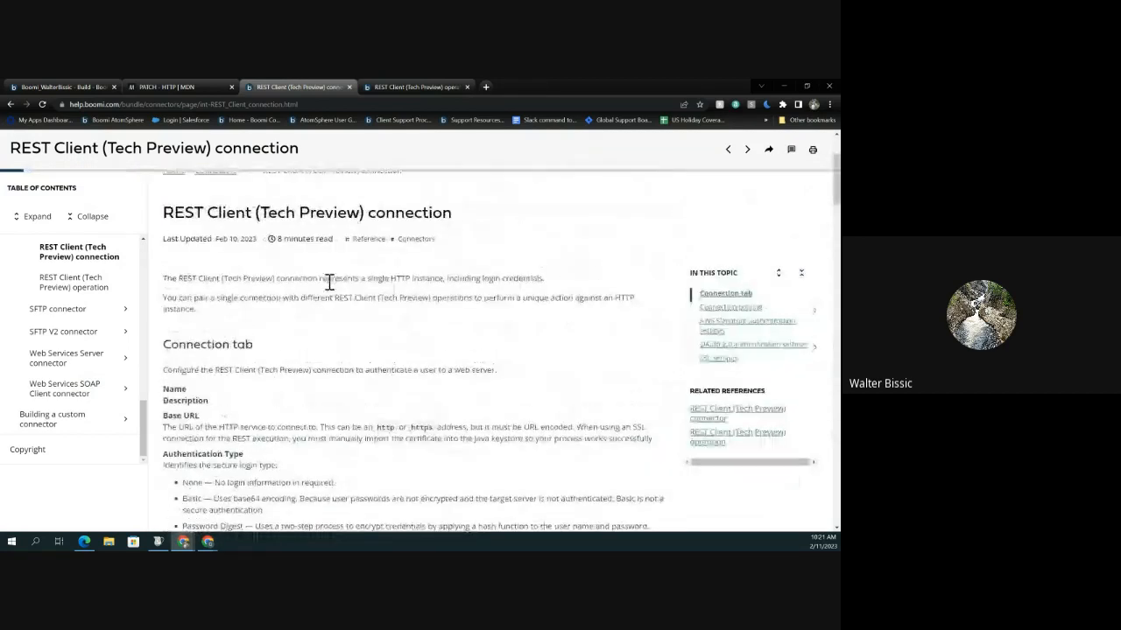
scroll(329, 280, "down", 3)
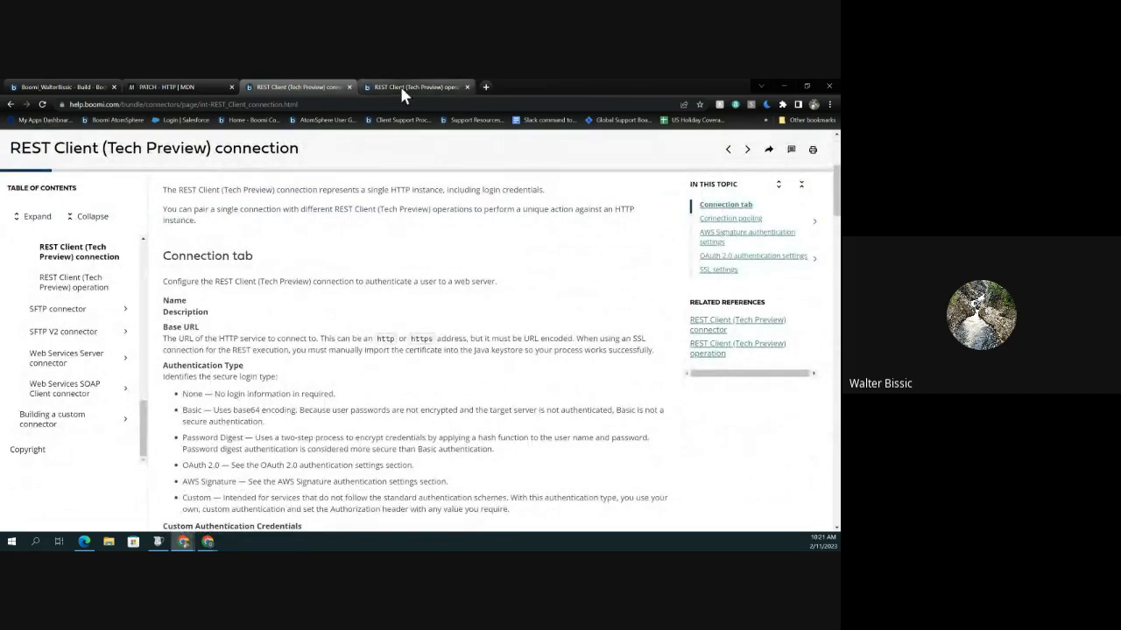
Open the REST Client (Tech Preview) operation help page and read the description of the PATCH action
mouse_move(402, 93)
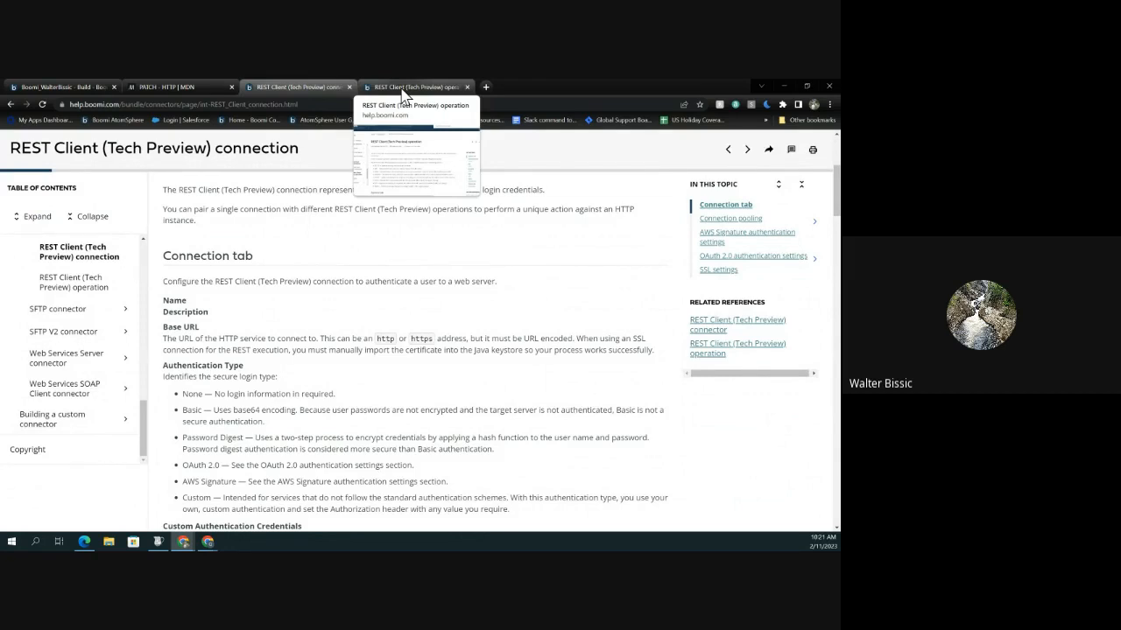
left_click(402, 91)
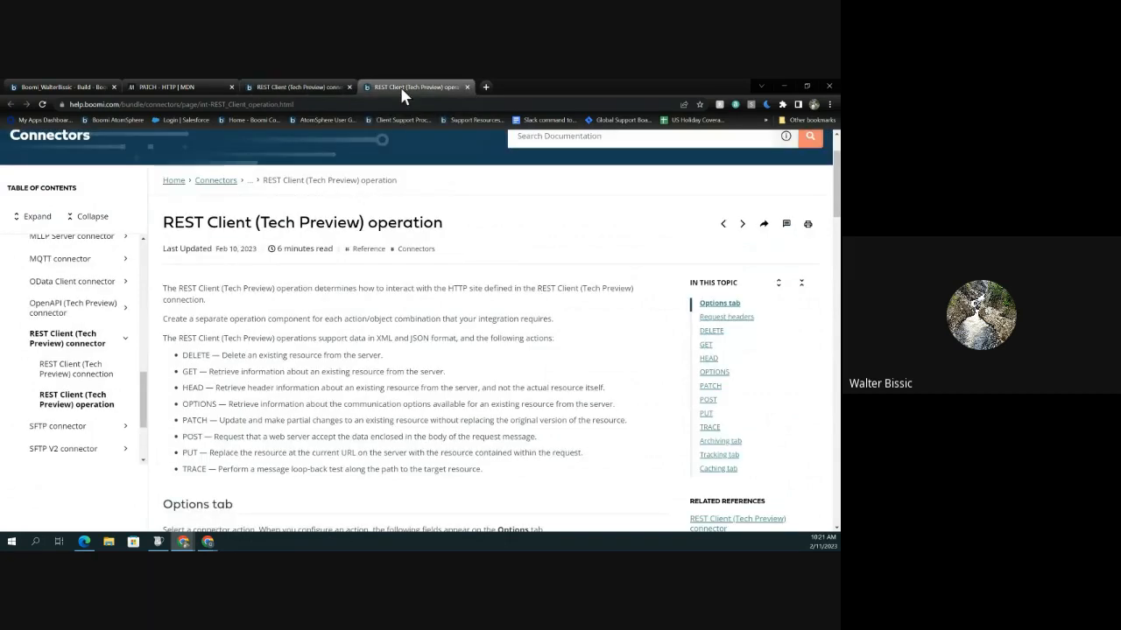
double_click(201, 420)
left_click(372, 420)
Open the gorest.co.in Create User Operation from the process and examine its Authorization, Accept and Content-Type request headers
left_click(75, 87)
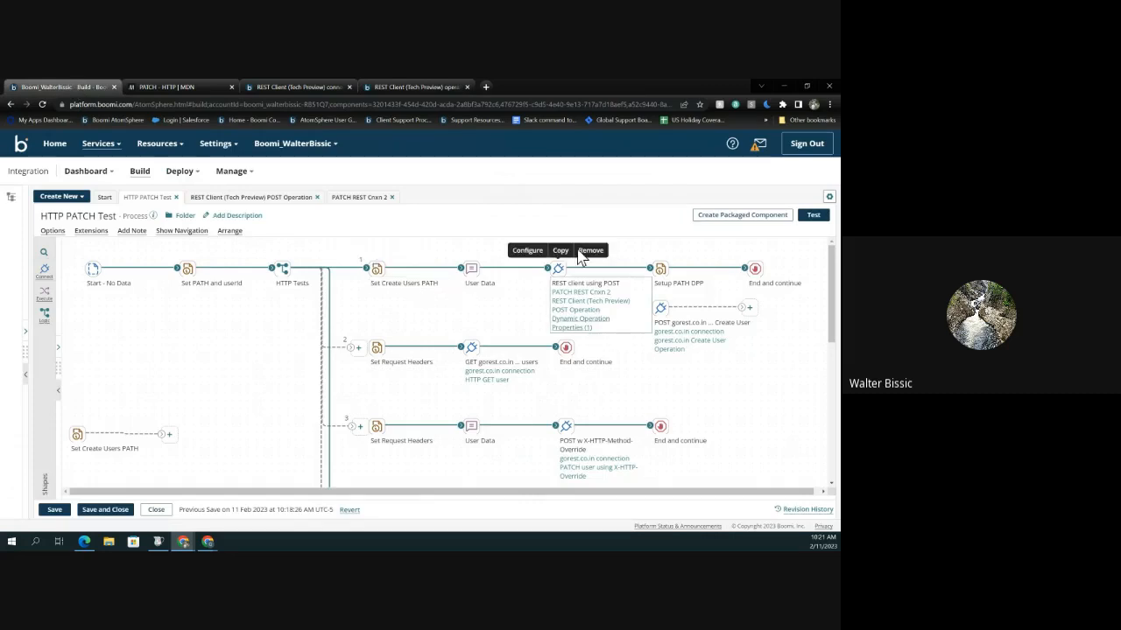
left_click(692, 347)
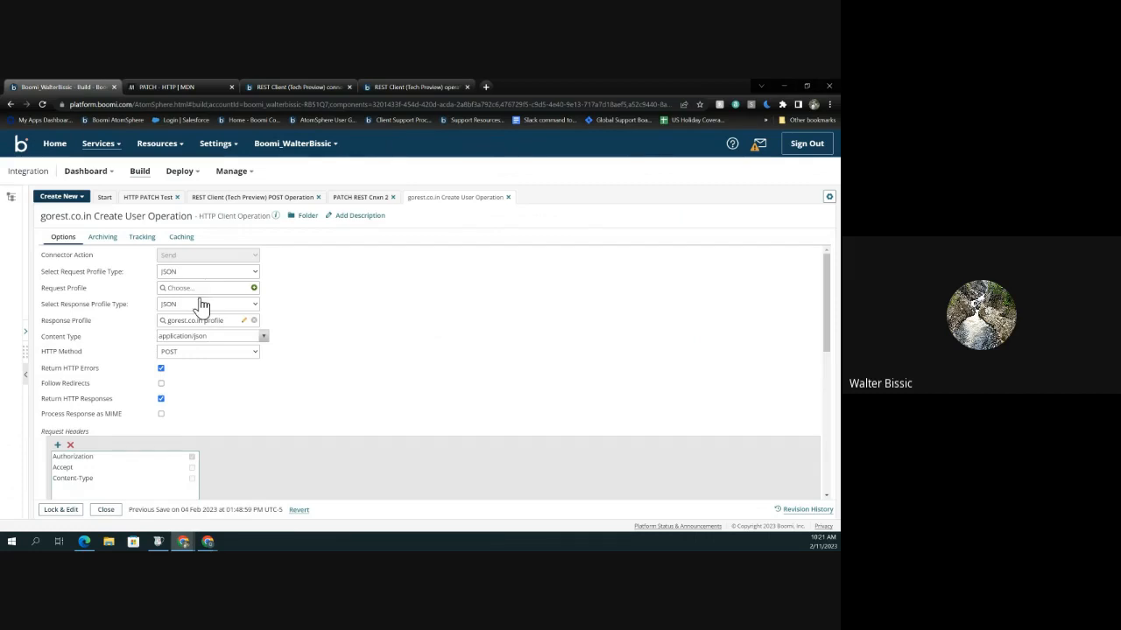
left_click(87, 463)
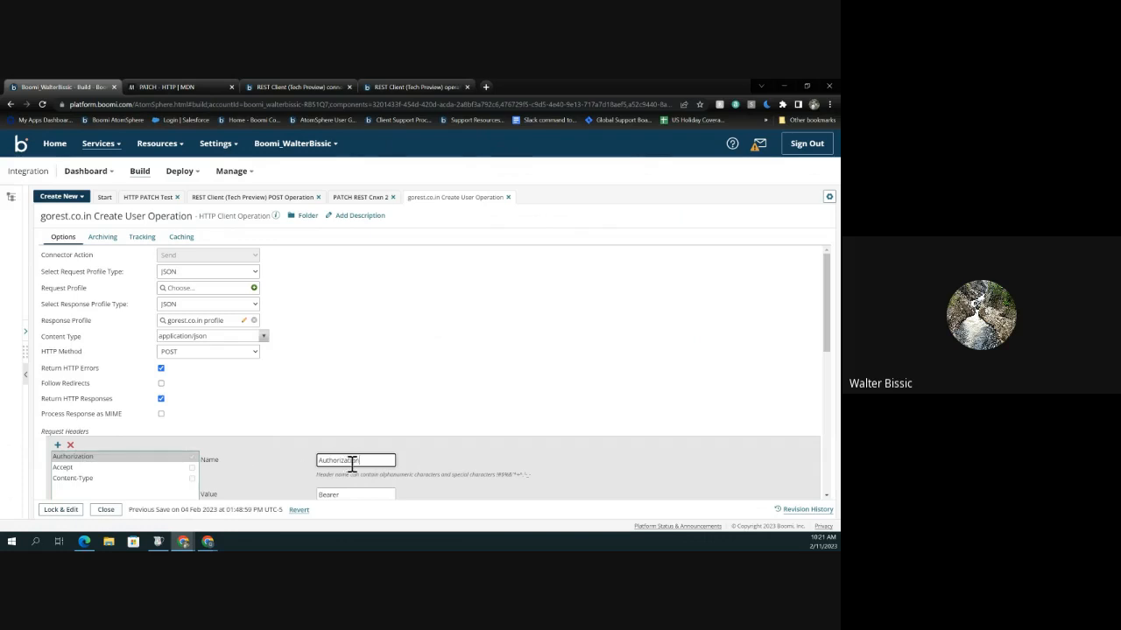
left_click(70, 469)
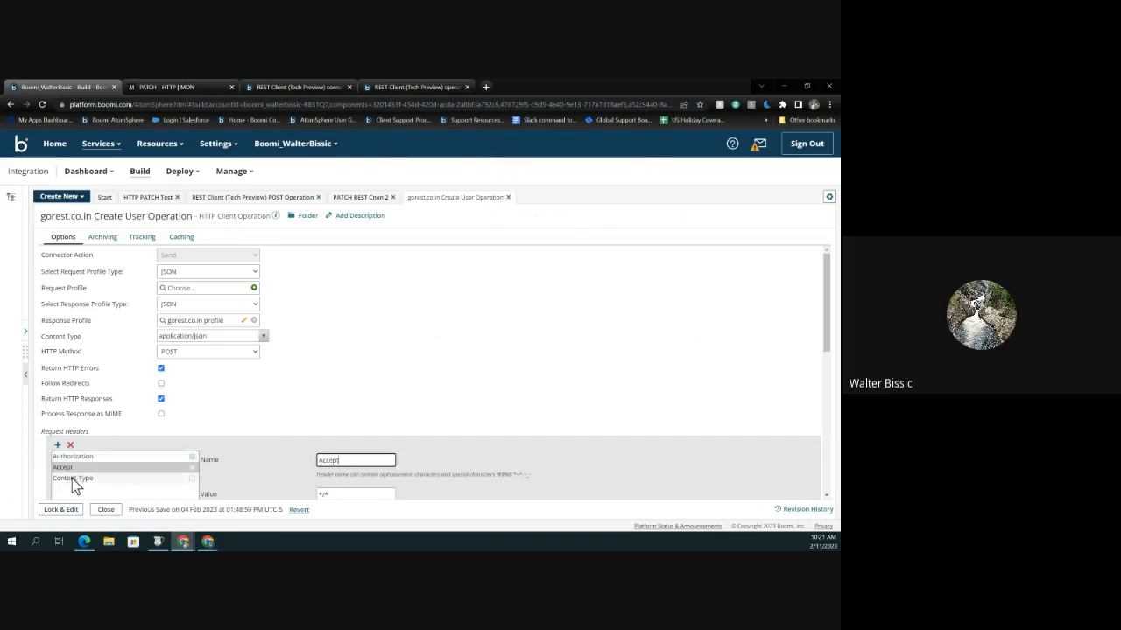
scroll(343, 477, "down", 1)
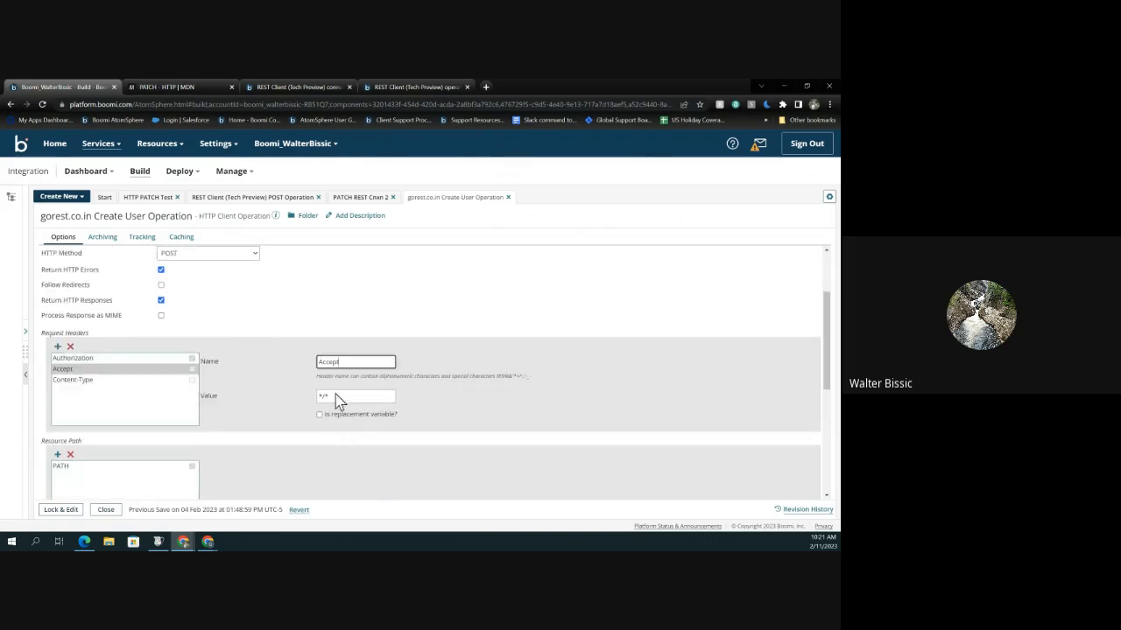
left_click(332, 395)
left_click(91, 381)
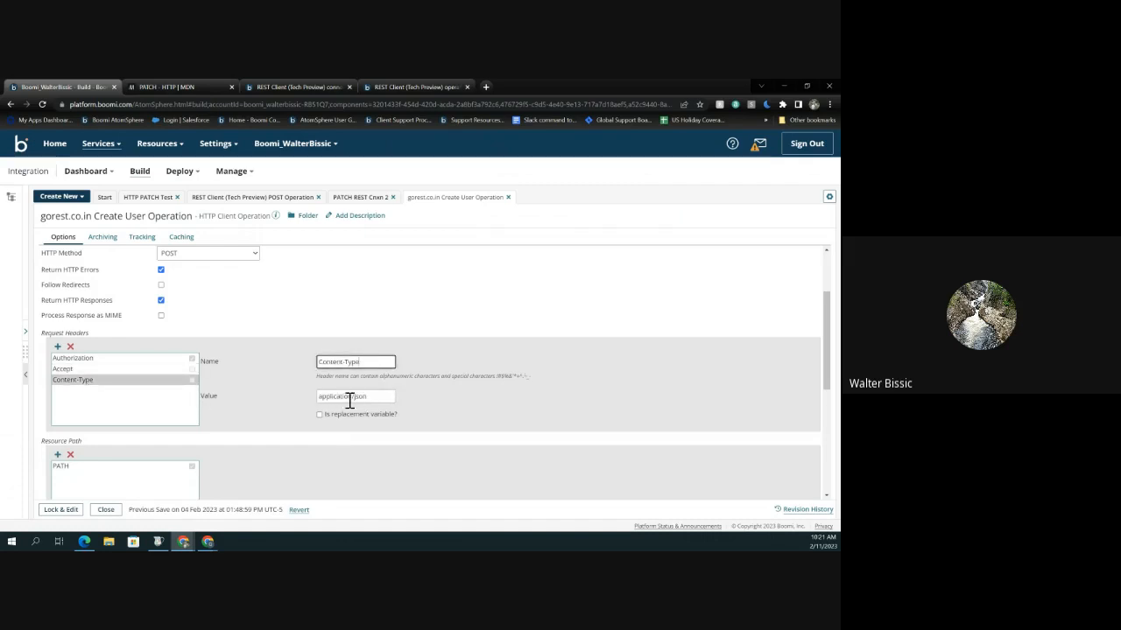
scroll(349, 400, "up", 1)
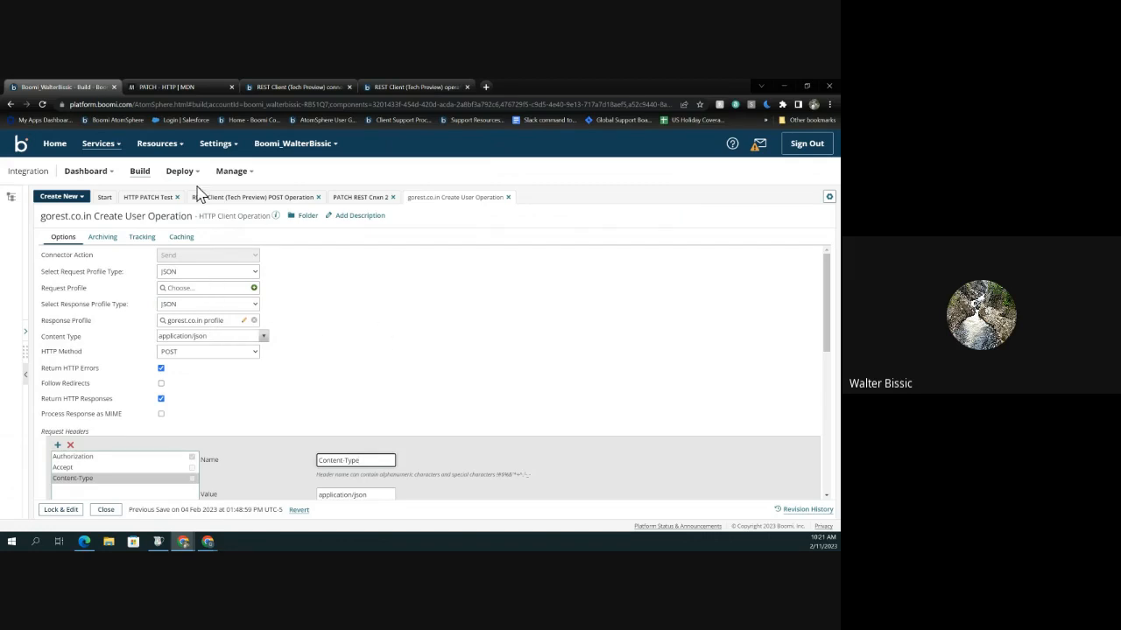
Open the PATCH REST Cnxn 2 connection from the REST client using POST shape and review its connection and OAuth 2.0 settings
left_click(149, 197)
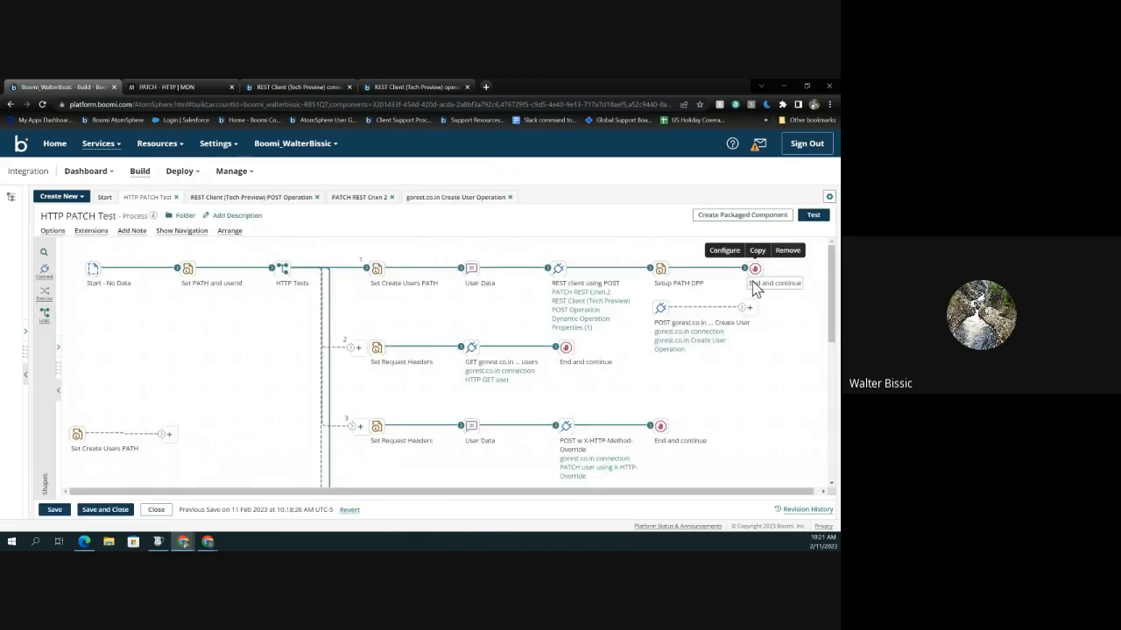
left_click(560, 272)
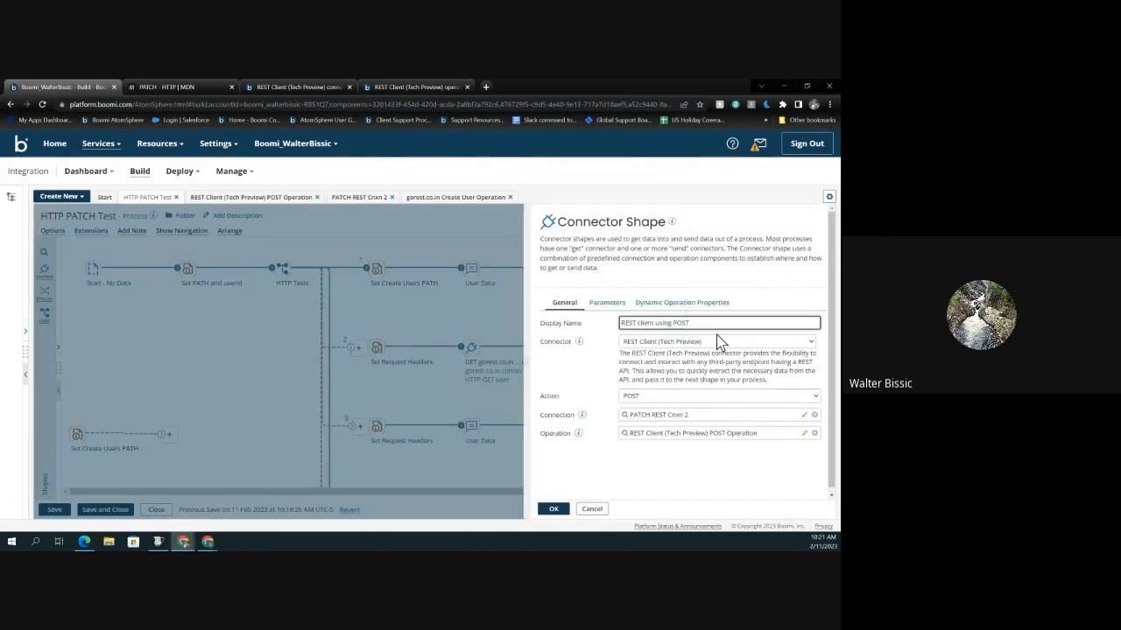
left_click(803, 415)
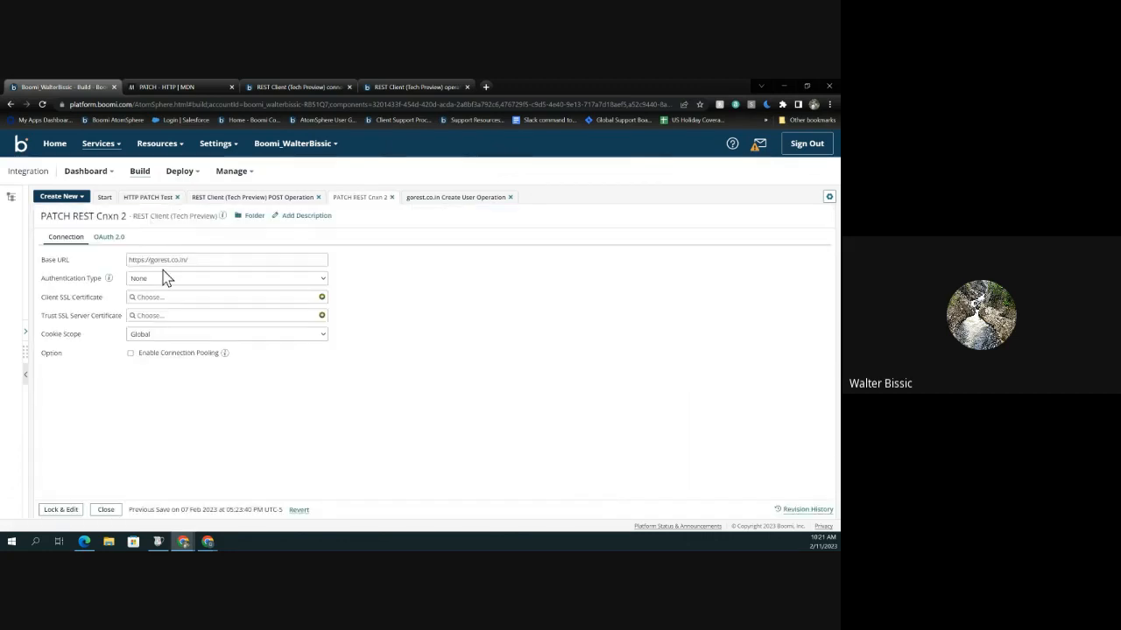
left_click(110, 240)
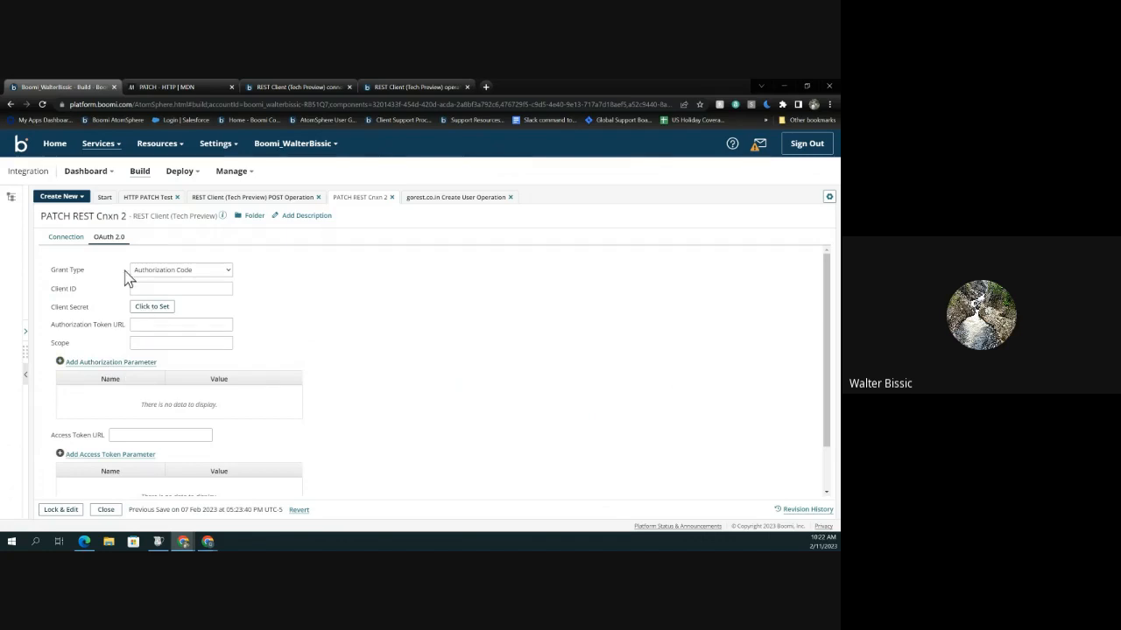
scroll(129, 324, "down", 2)
scroll(129, 324, "up", 2)
left_click(70, 238)
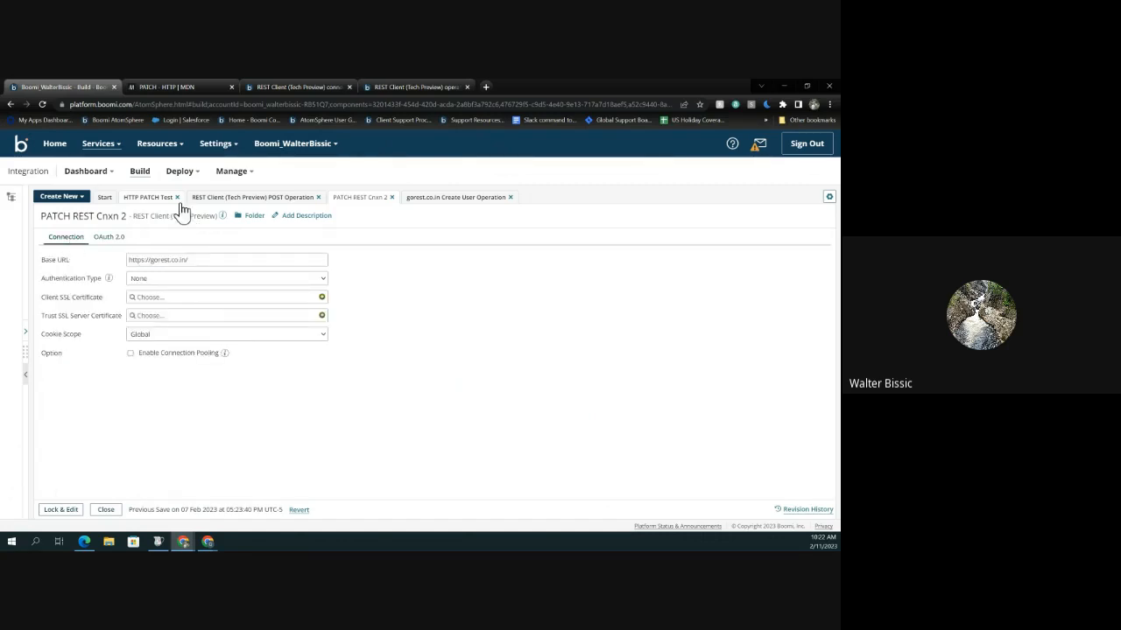
Open the REST Client (Tech Preview) POST Operation from the connector shape and examine its Path setting
left_click(149, 198)
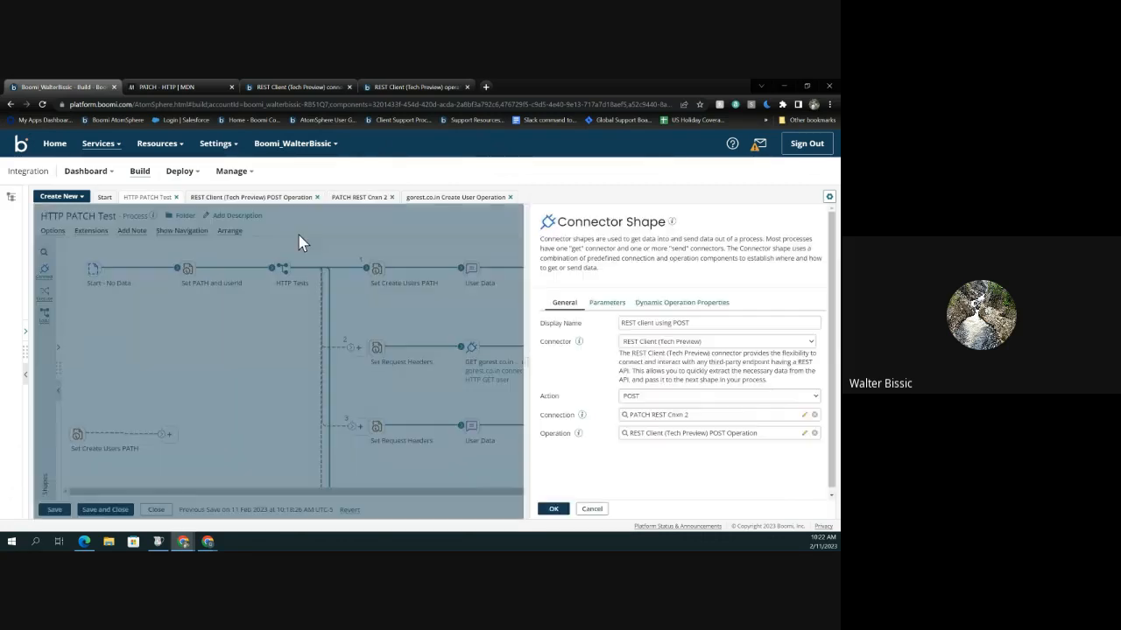
left_click(802, 433)
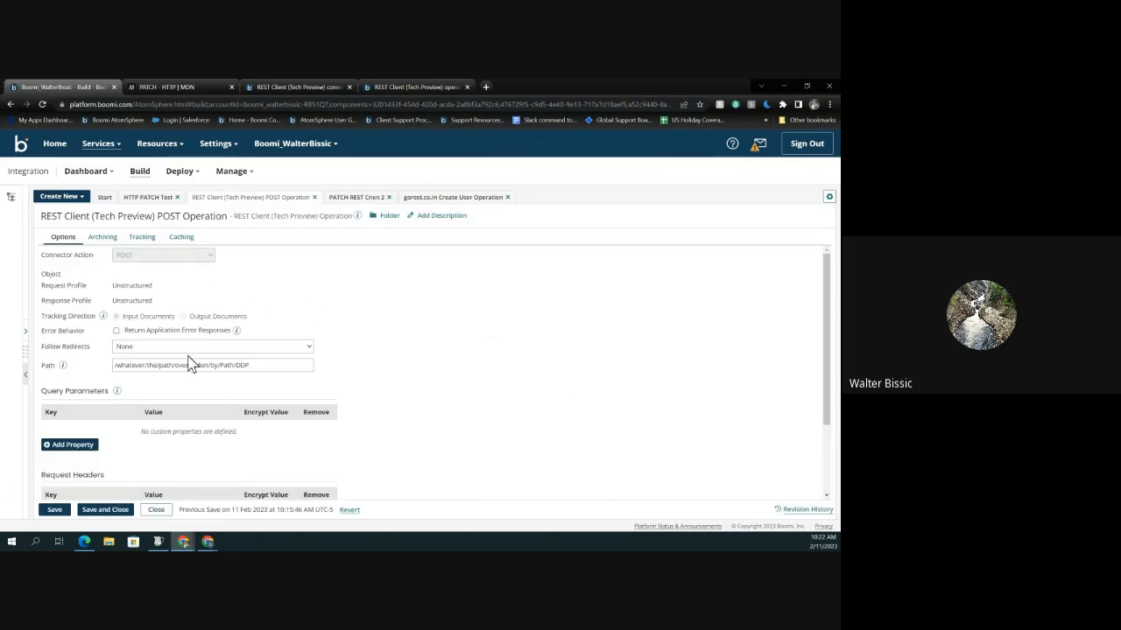
scroll(263, 297, "down", 1)
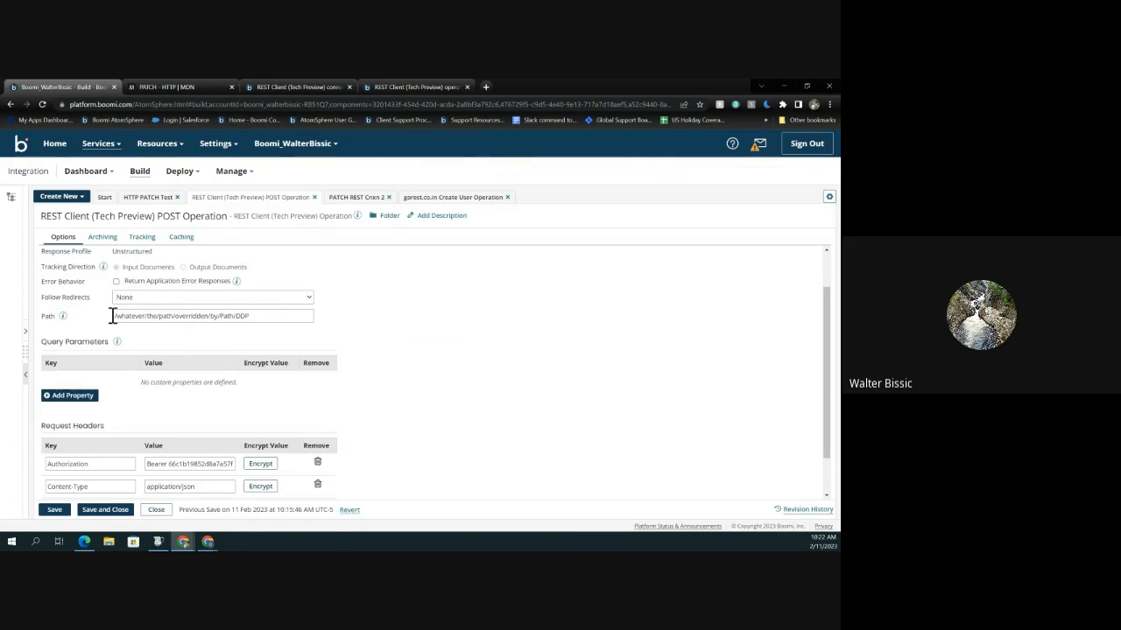
triple_click(247, 319)
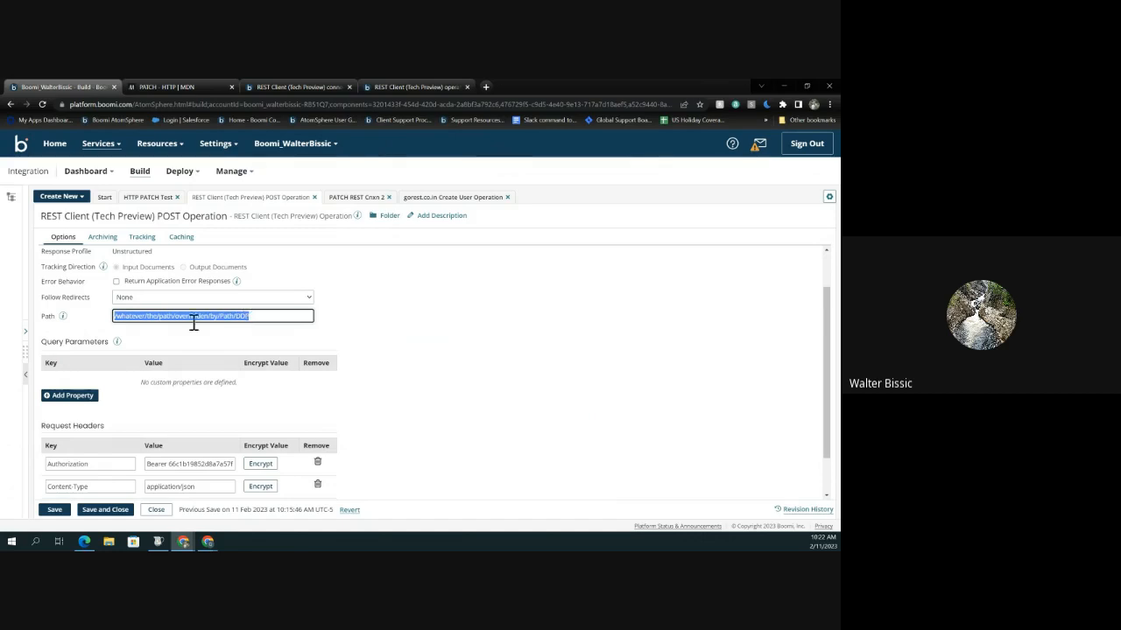
left_click(63, 316)
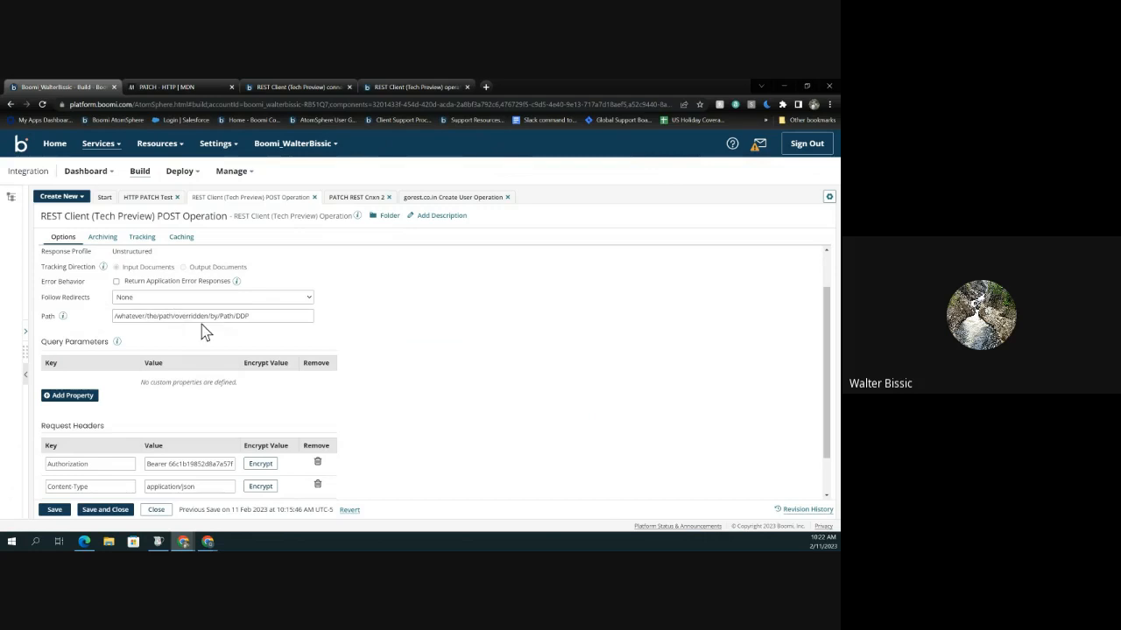
left_click(235, 317)
triple_click(235, 317)
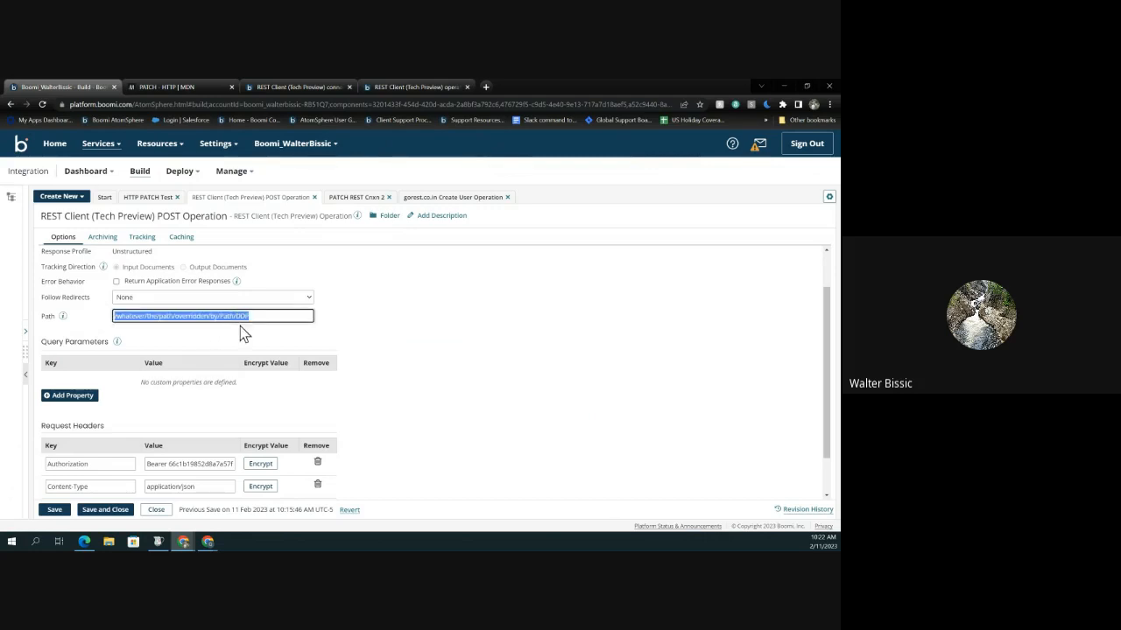
Review the Authorization, Content-Type and Accept request headers of the REST Client POST operation
scroll(88, 344, "down", 1)
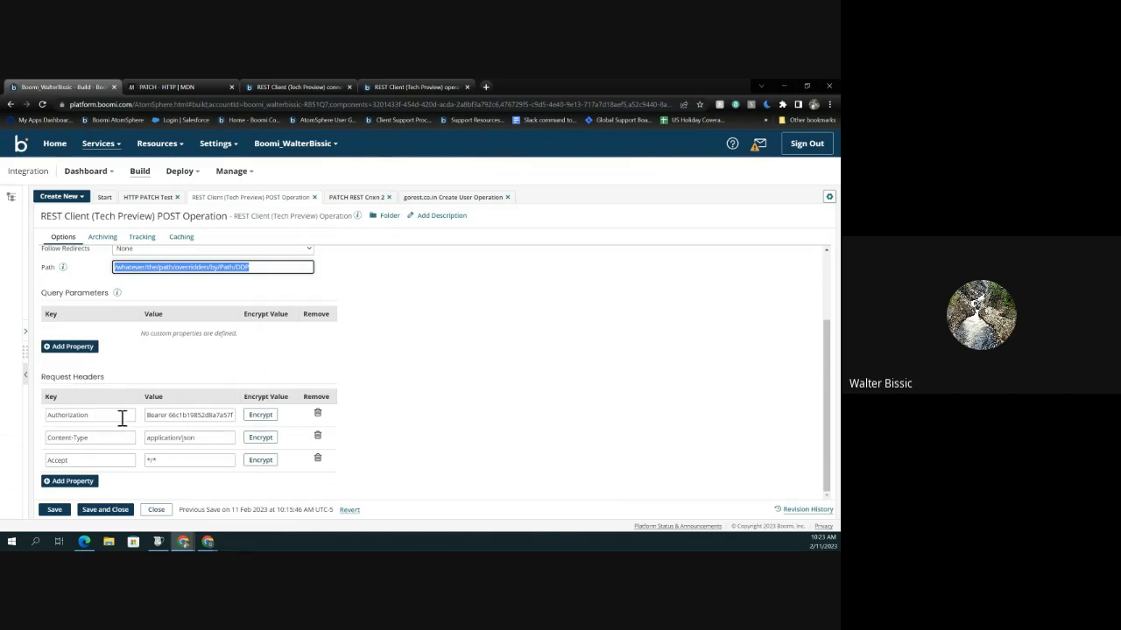
left_click(198, 417)
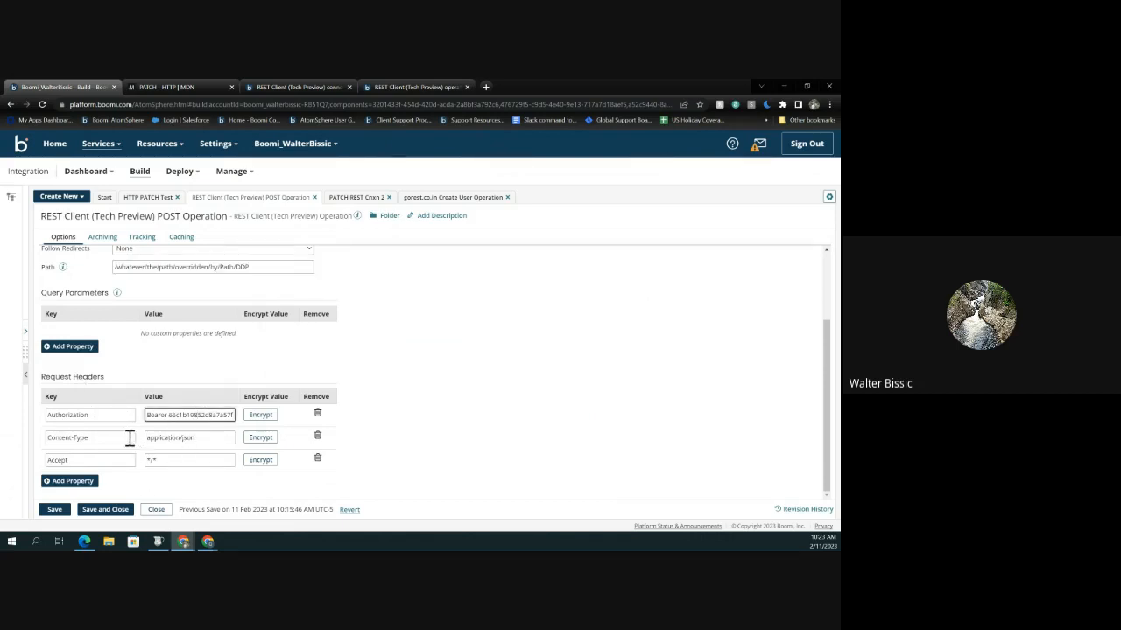
left_click(182, 438)
left_click(164, 464)
scroll(170, 355, "up", 3)
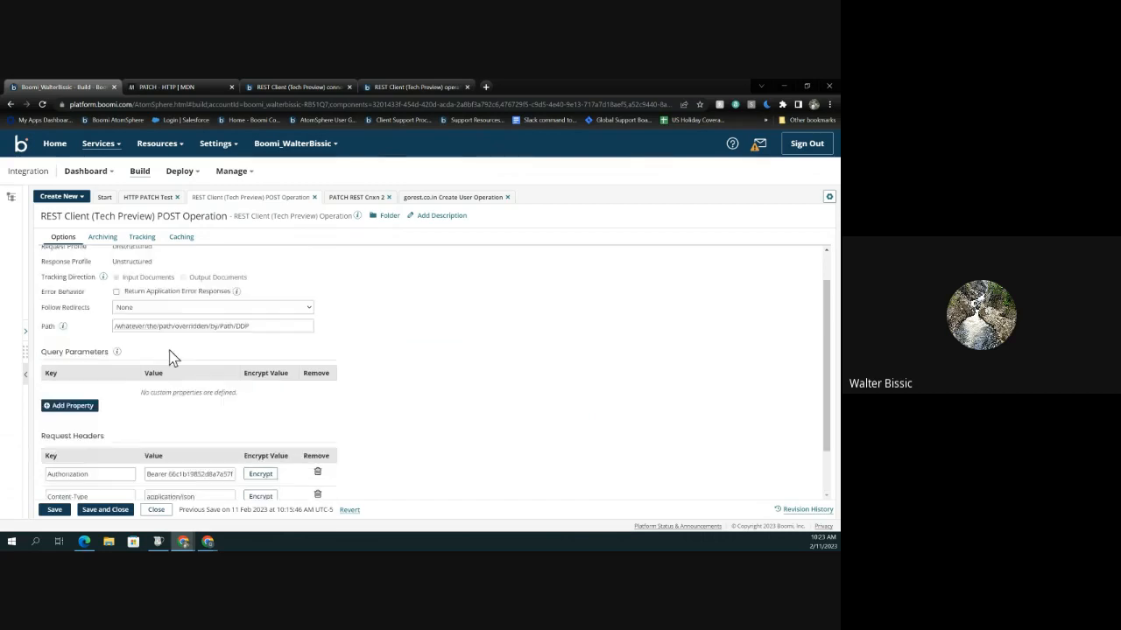
Return to the HTTP PATCH Test process and review the User Data message in branch 1
left_click(143, 201)
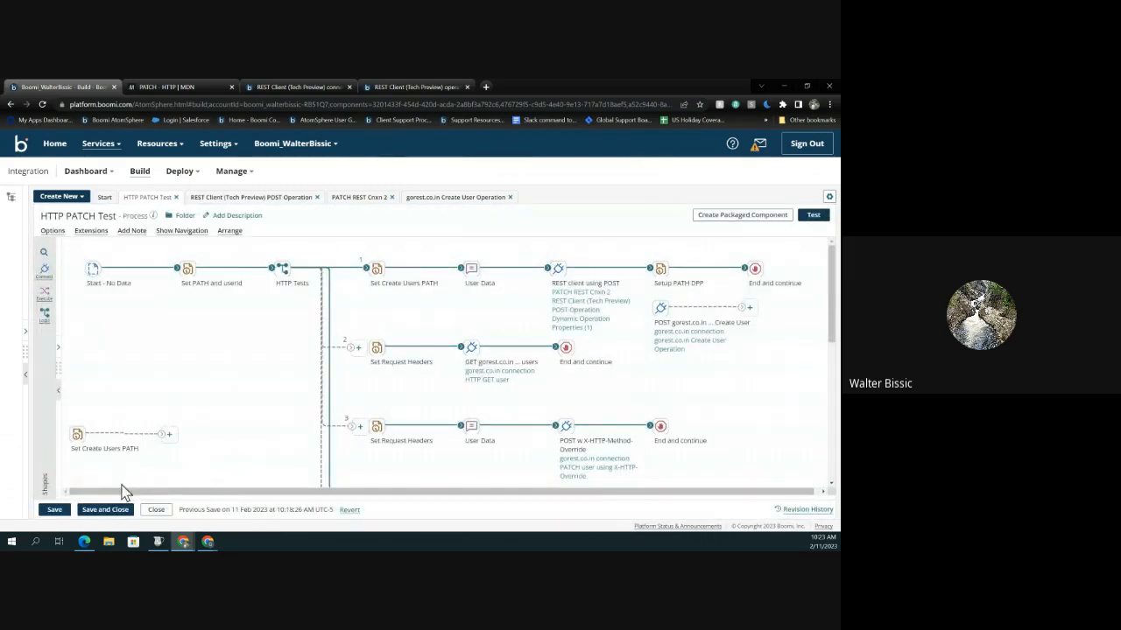
mouse_move(565, 284)
left_click(471, 268)
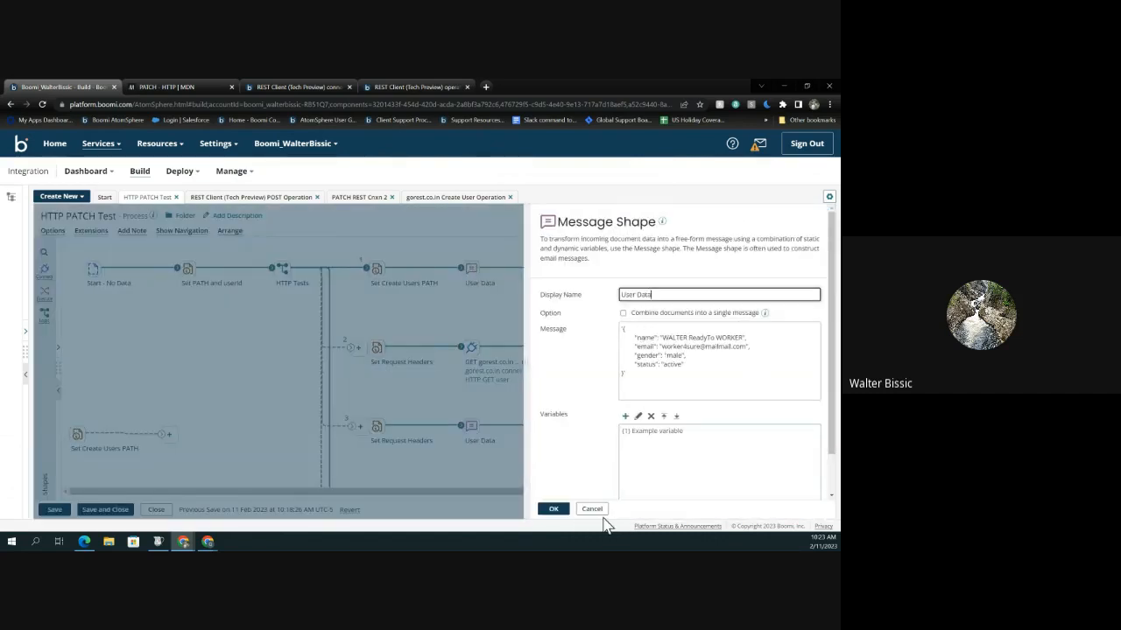
left_click(565, 510)
Review the User Data message in branch 6, ahead of its PATCH Name Record connector
scroll(458, 365, "down", 5)
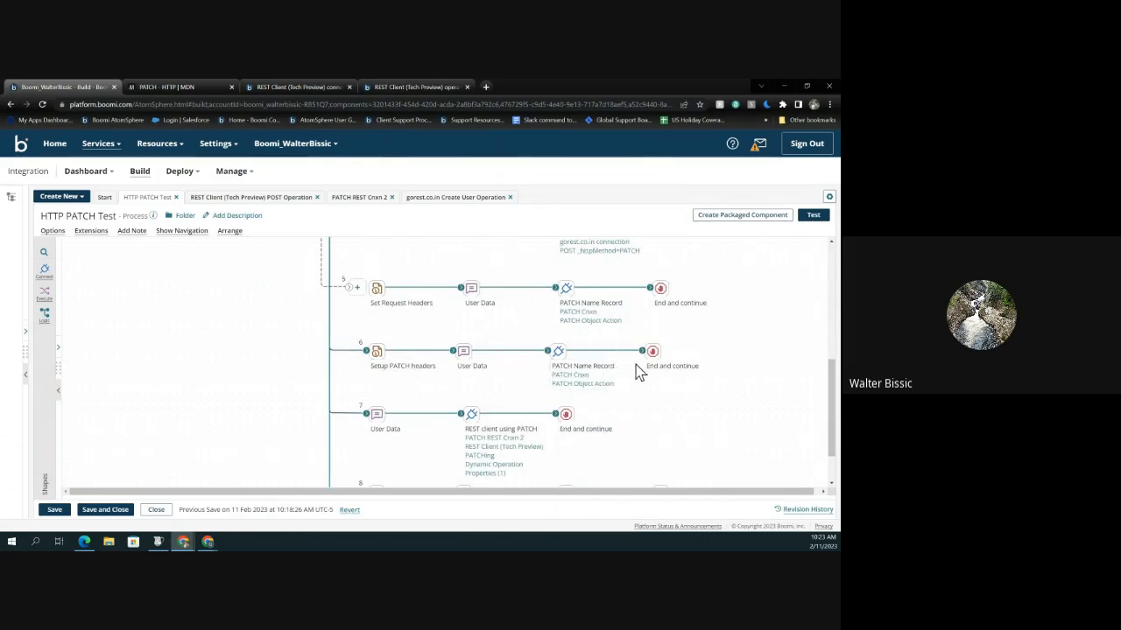
left_click(465, 350)
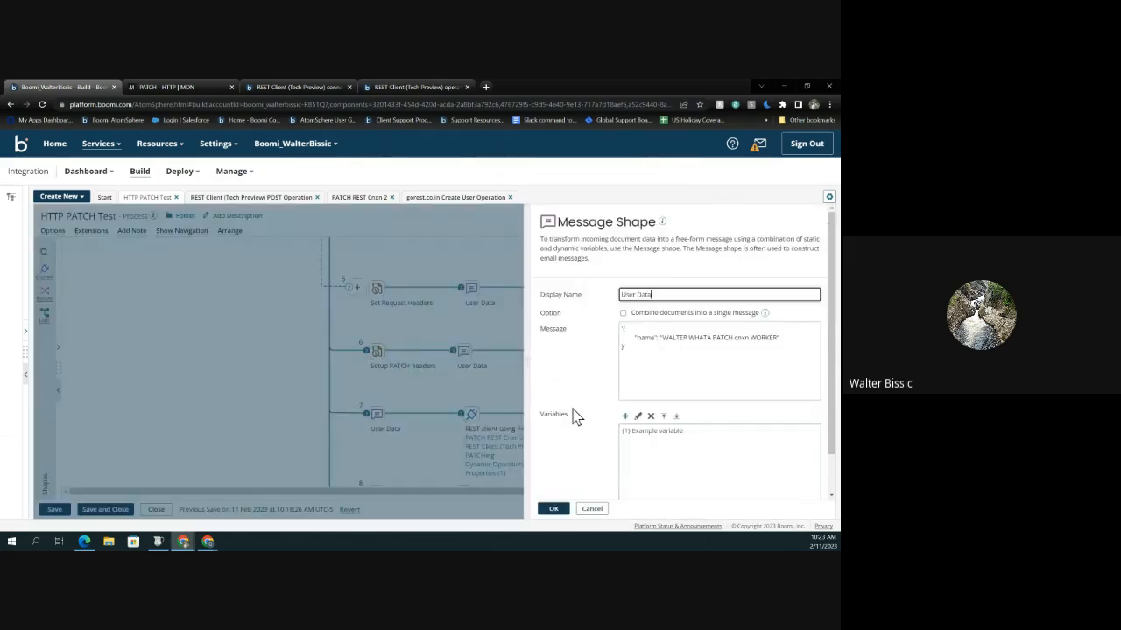
left_click(560, 509)
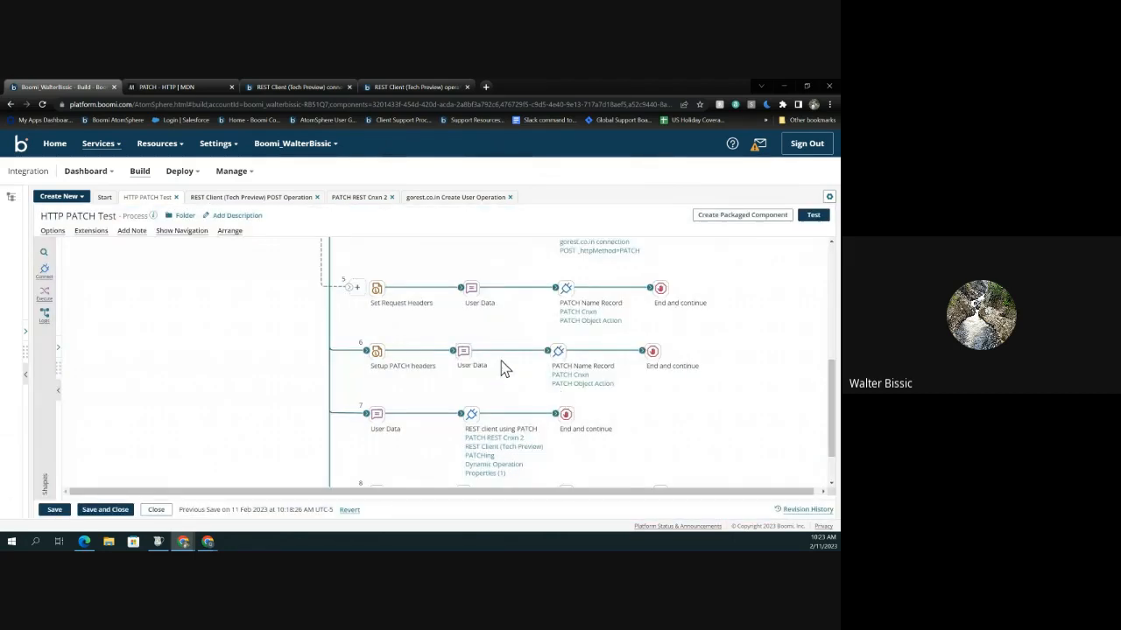
Review branch 7's User Data message and the settings of its REST client using PATCH connector
left_click(378, 421)
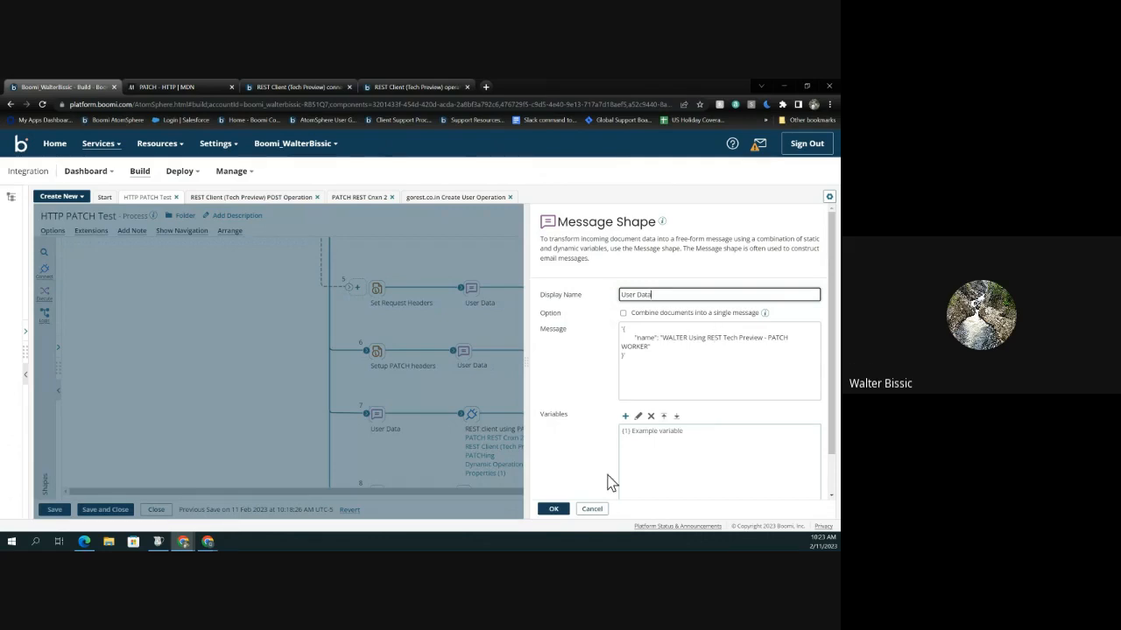
left_click(553, 508)
mouse_move(506, 455)
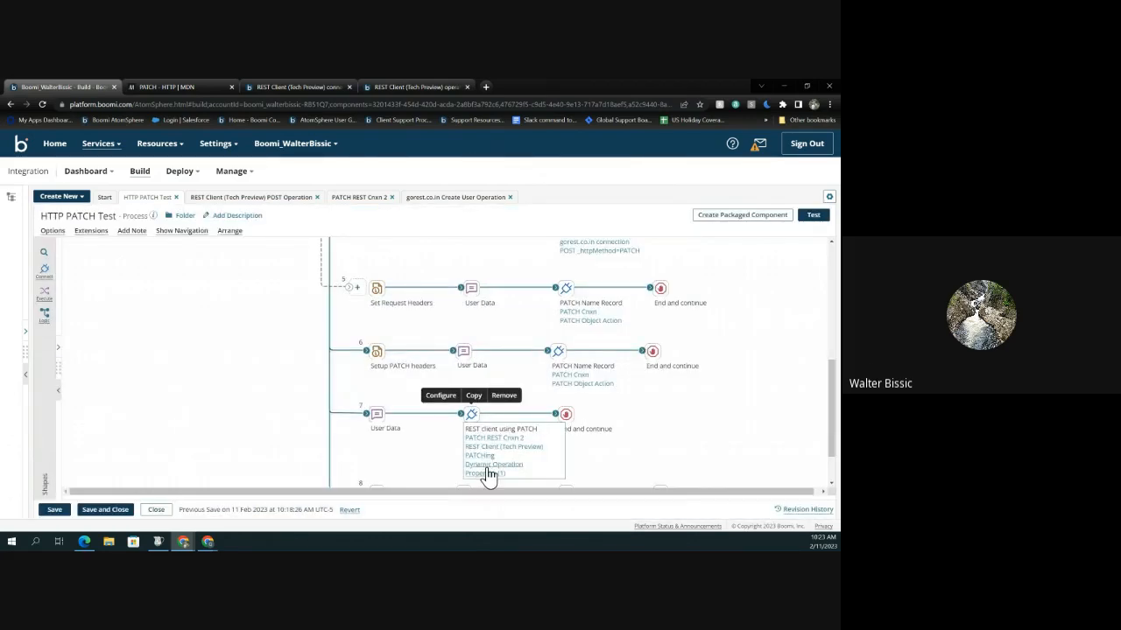
left_click(487, 473)
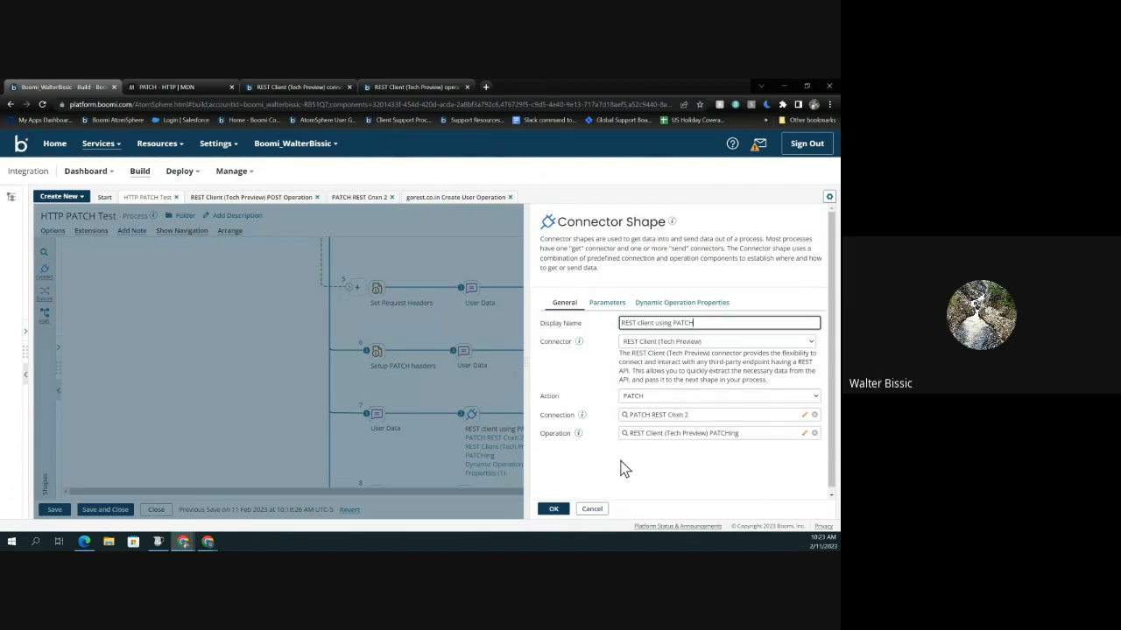
left_click(554, 508)
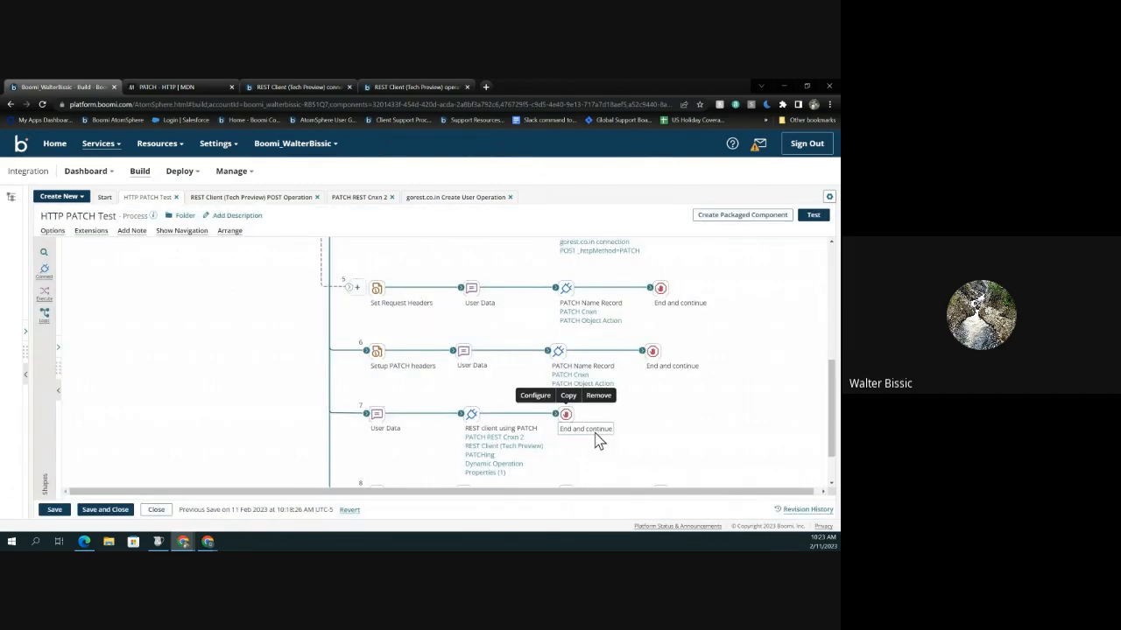
scroll(321, 333, "up", 5)
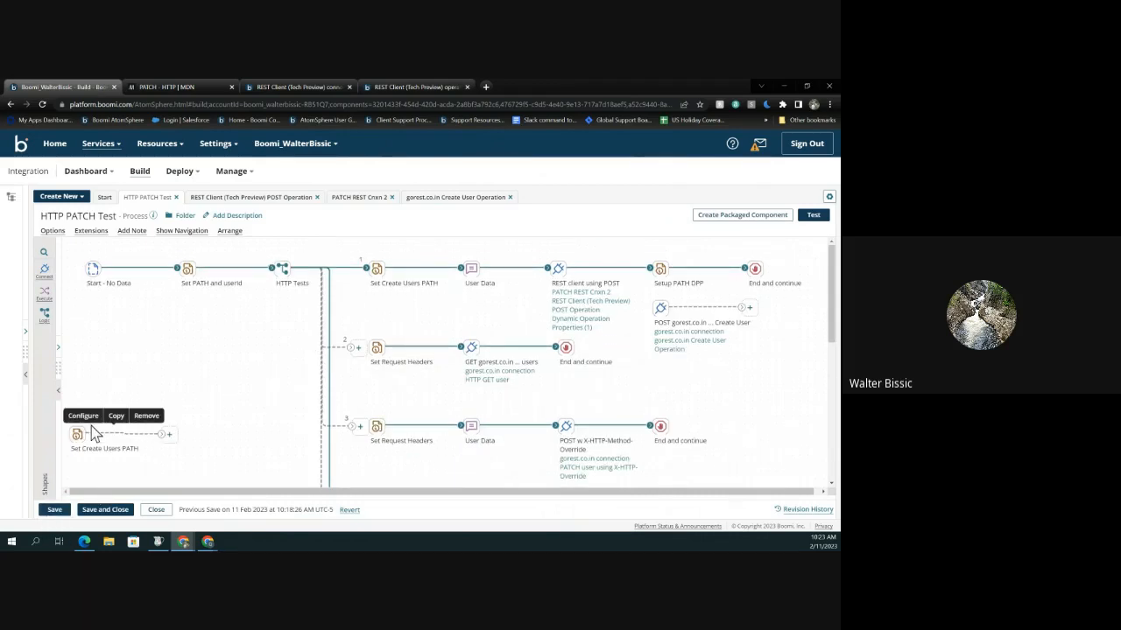
Switch to Charles and examine the request lines of the two failed POST requests carrying Authorization in the URL
left_click(156, 542)
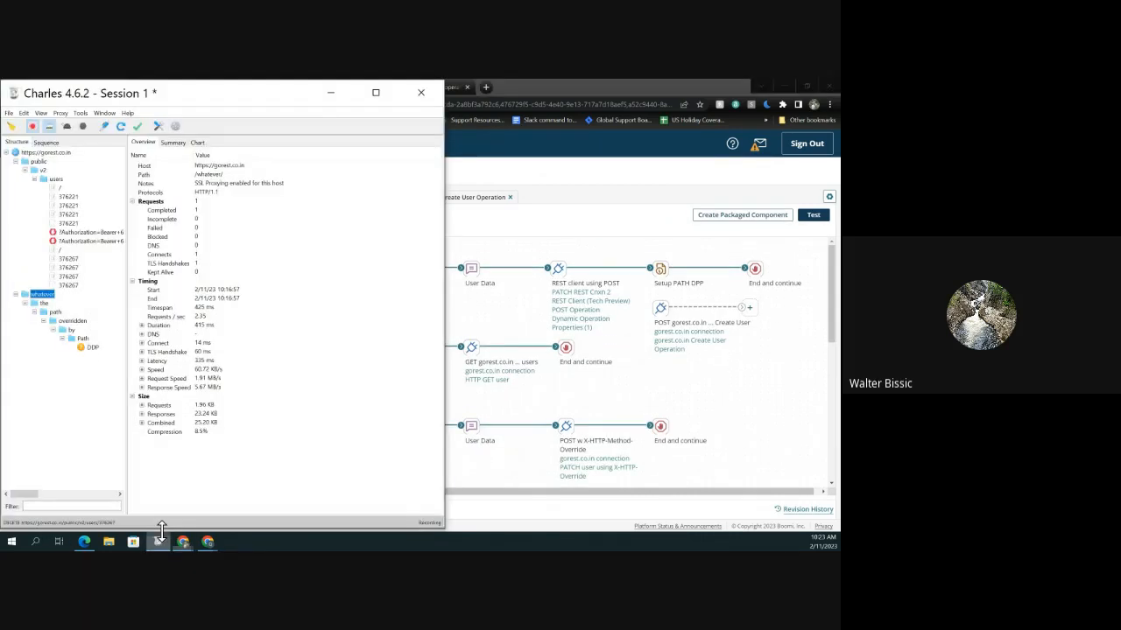
left_click(83, 232)
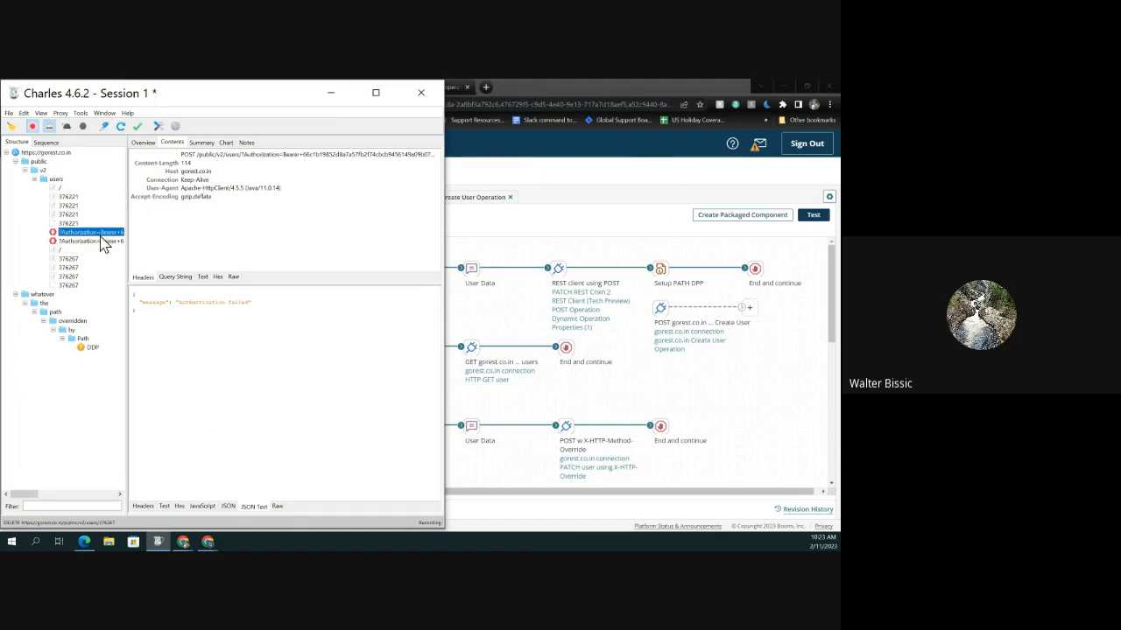
left_click(260, 157)
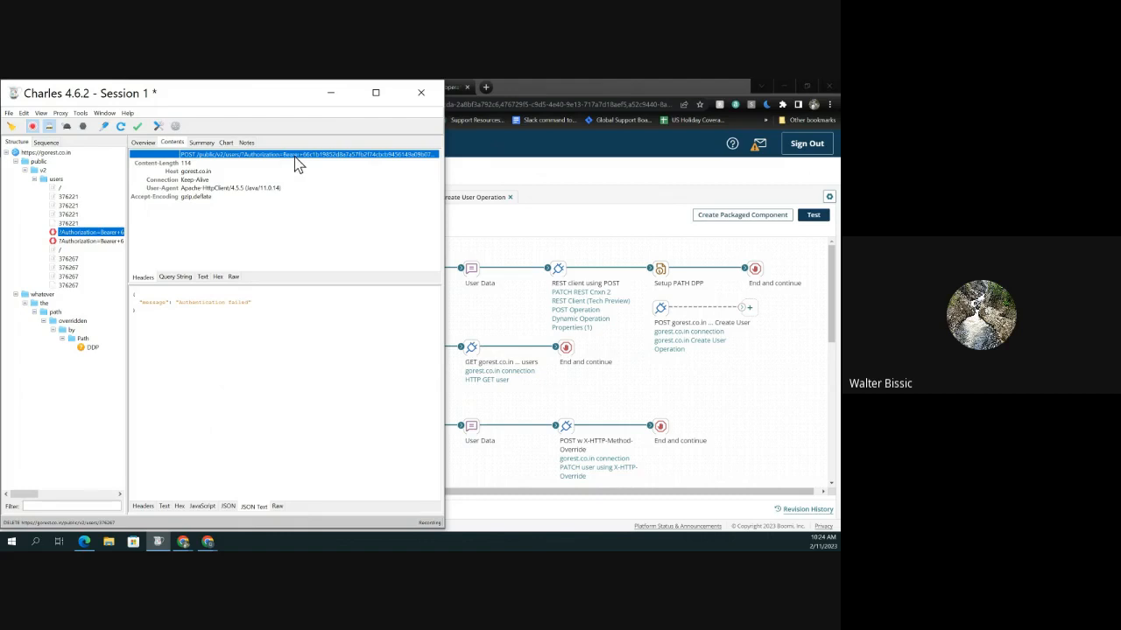
left_click(75, 243)
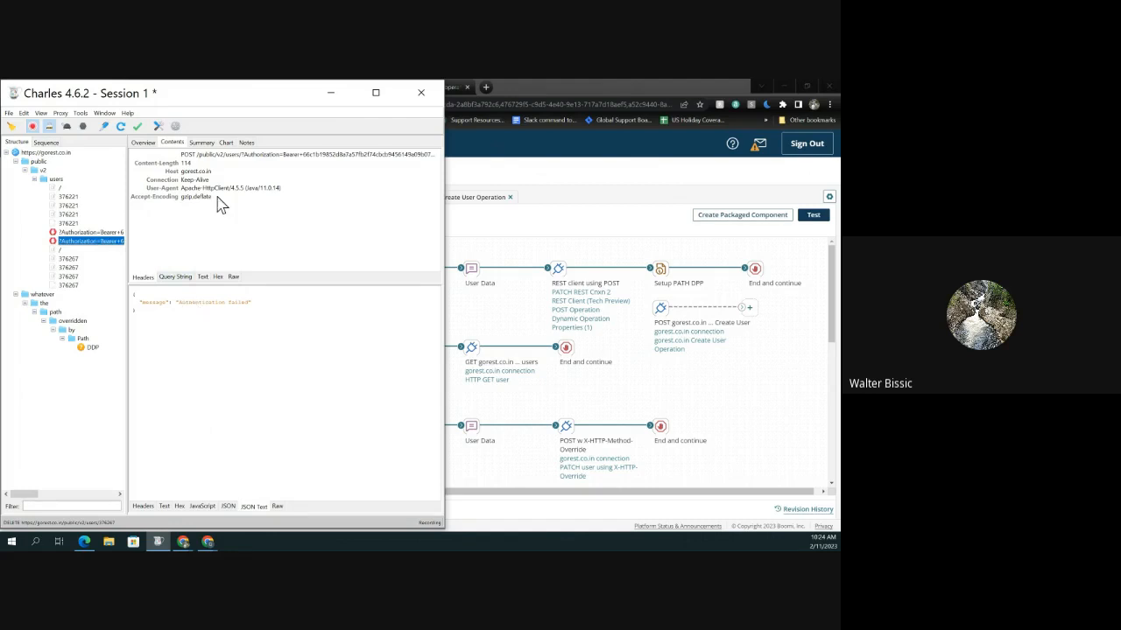
left_click(288, 155)
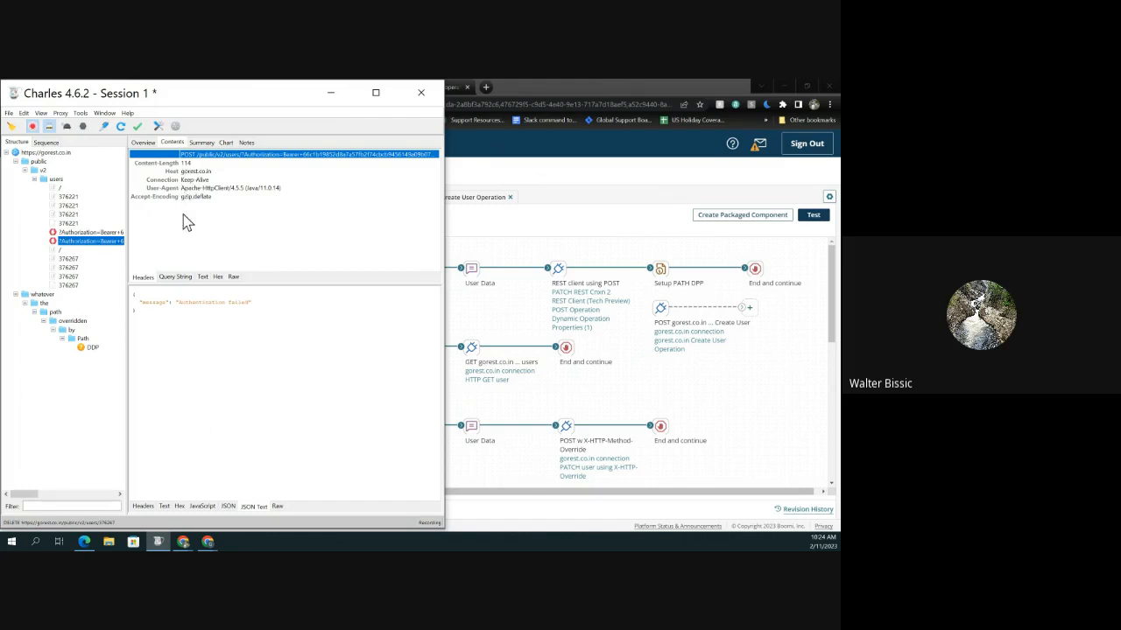
Select the recorded whatever path, then return to Boomi and examine the Path setting of the REST Client POST operation
left_click(41, 296)
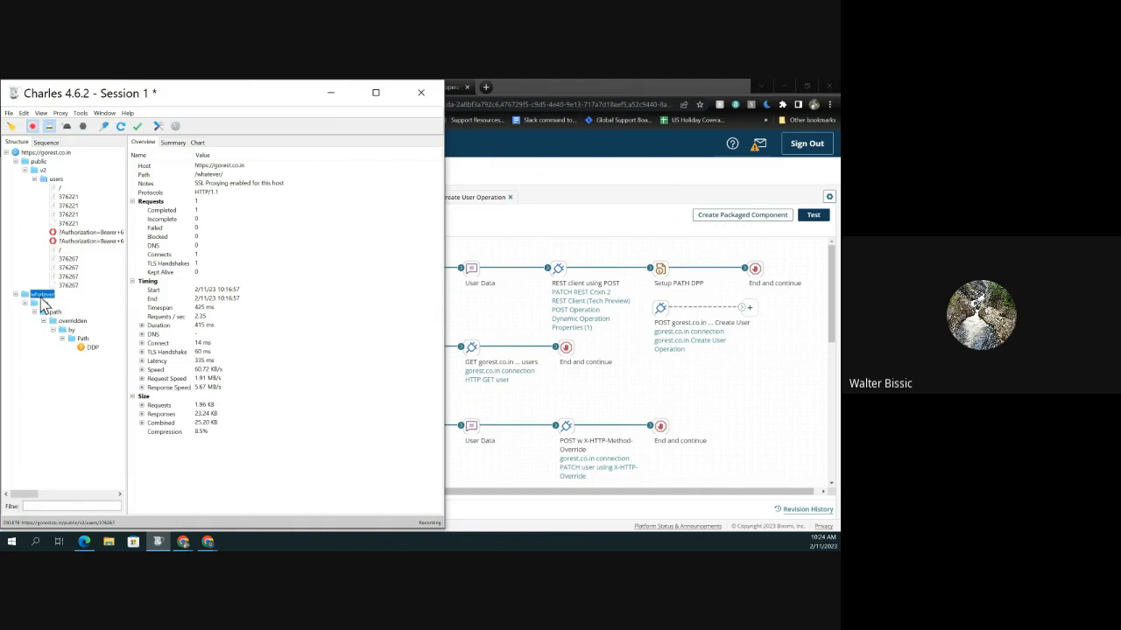
left_click(617, 250)
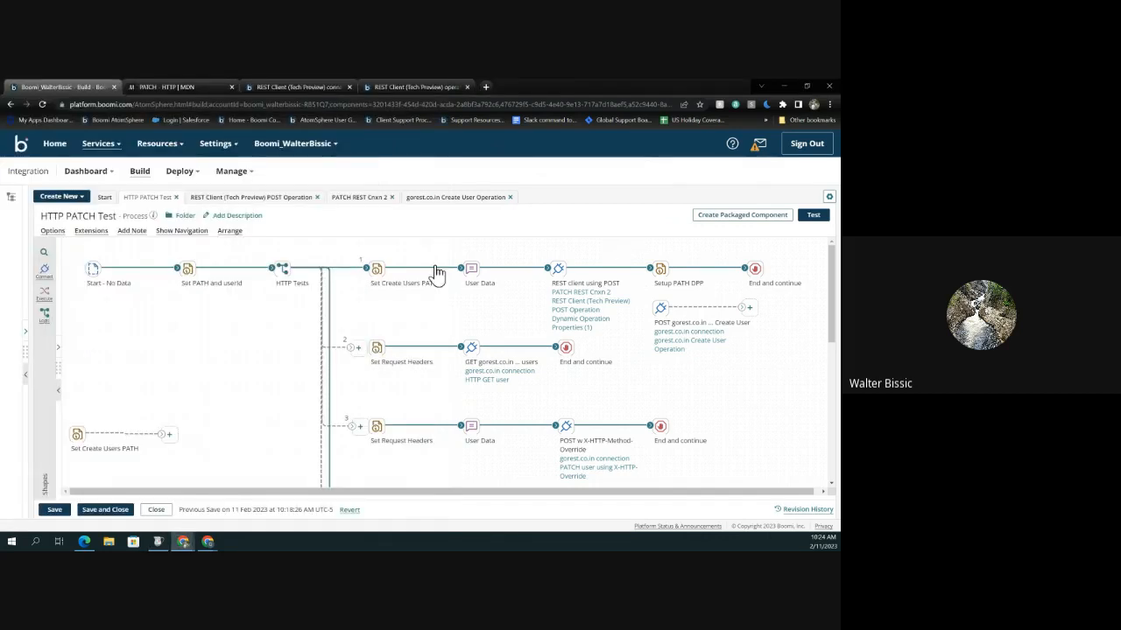
mouse_move(567, 313)
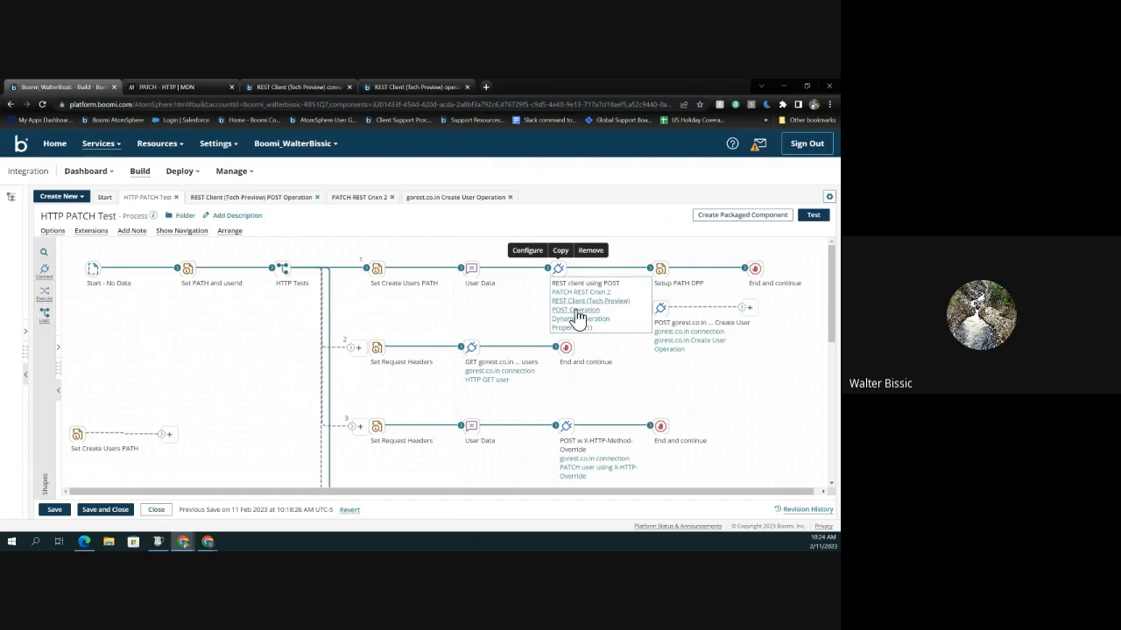
left_click(576, 310)
left_click(243, 364)
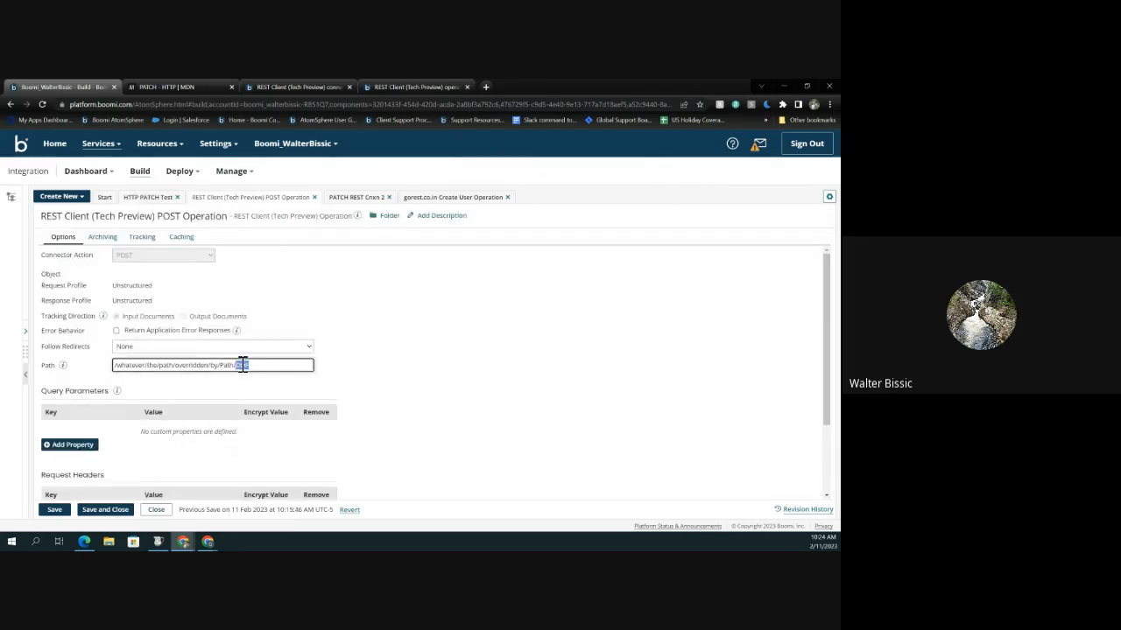
key("ctrl+a")
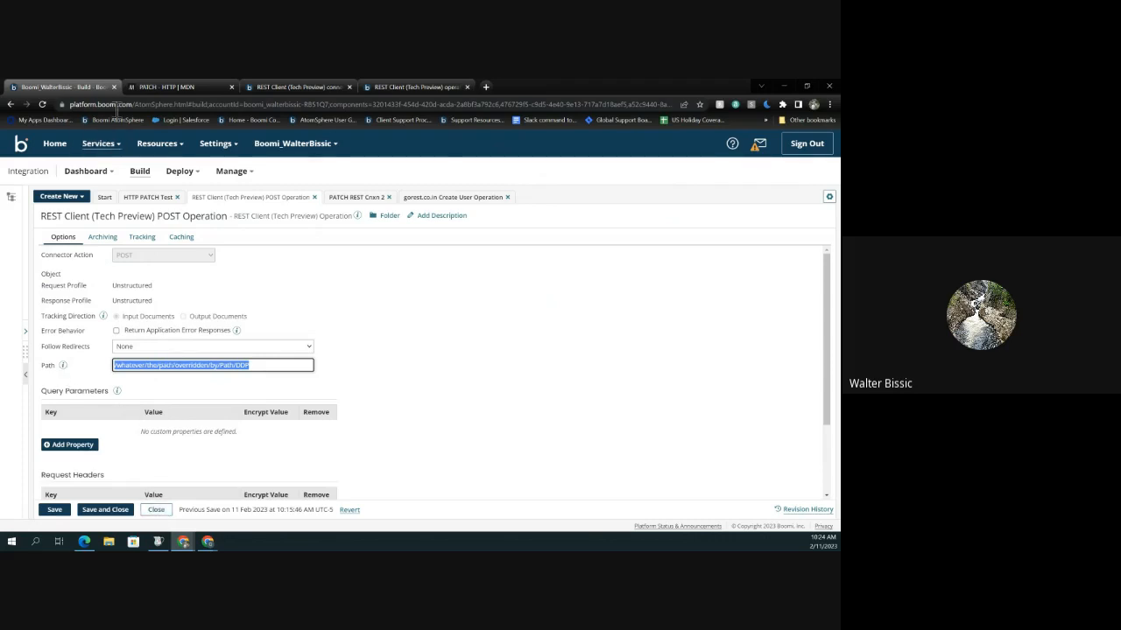
Back in Charles, open the DDP request under the whatever path and inspect its POST request line
left_click(158, 542)
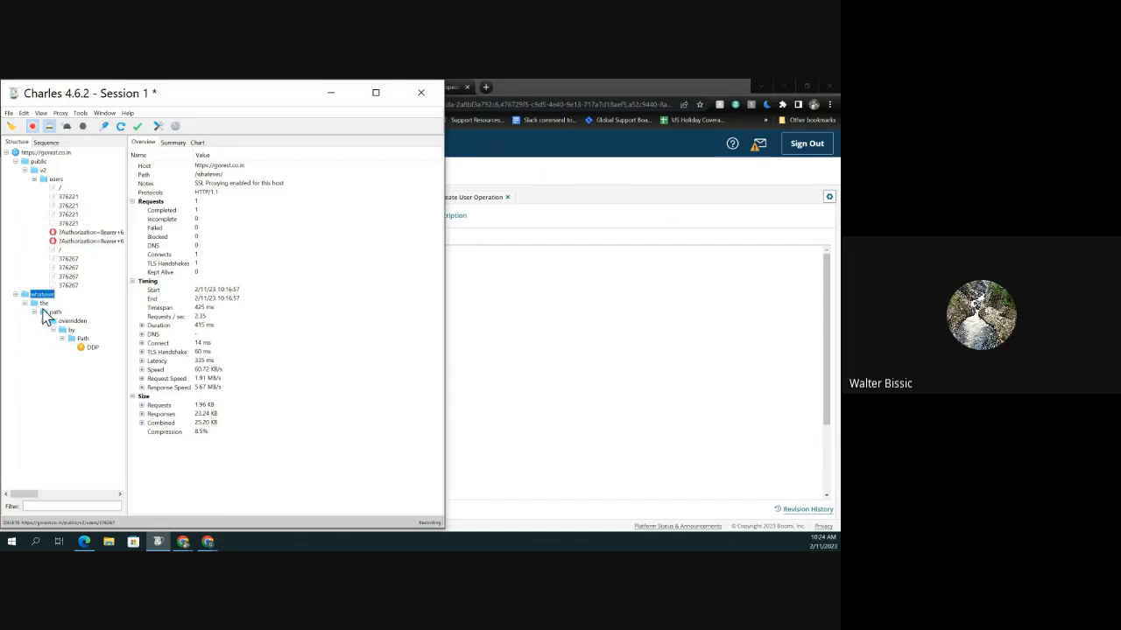
left_click(91, 348)
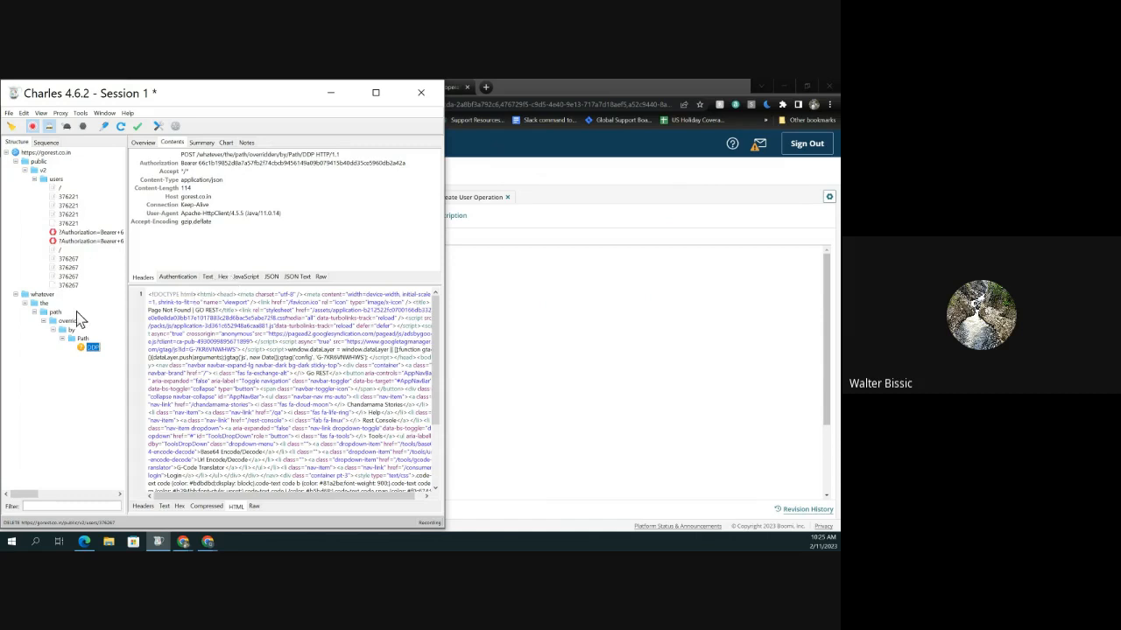
double_click(275, 156)
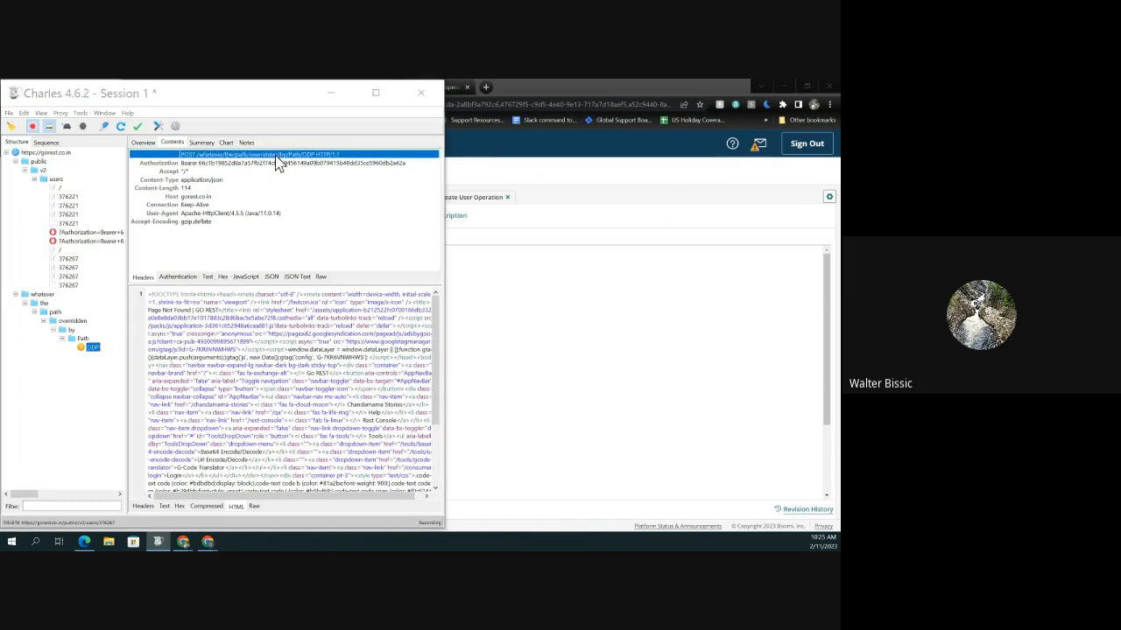
left_click(98, 124)
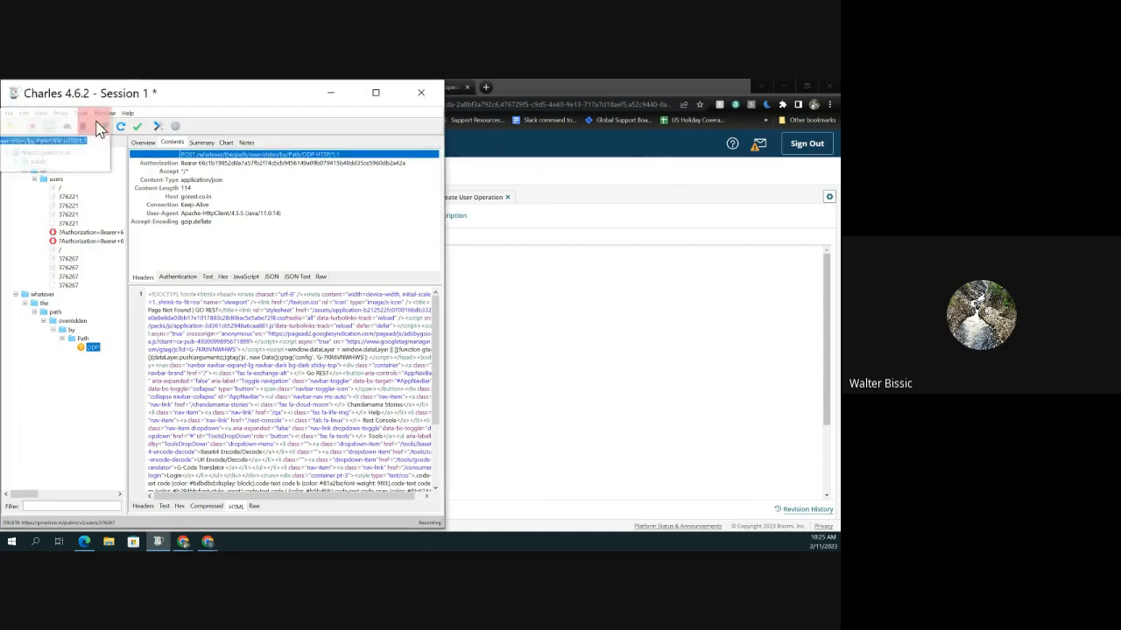
Open the second POST request under users and examine its request line, Authorization header and Accept header
left_click(59, 250)
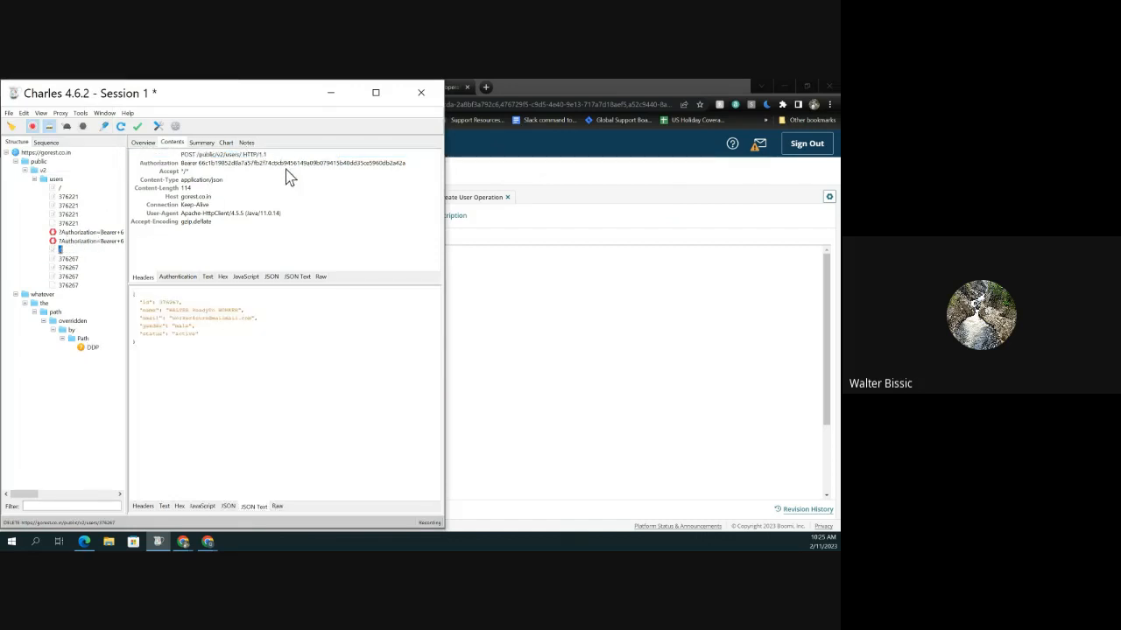
left_click(228, 155)
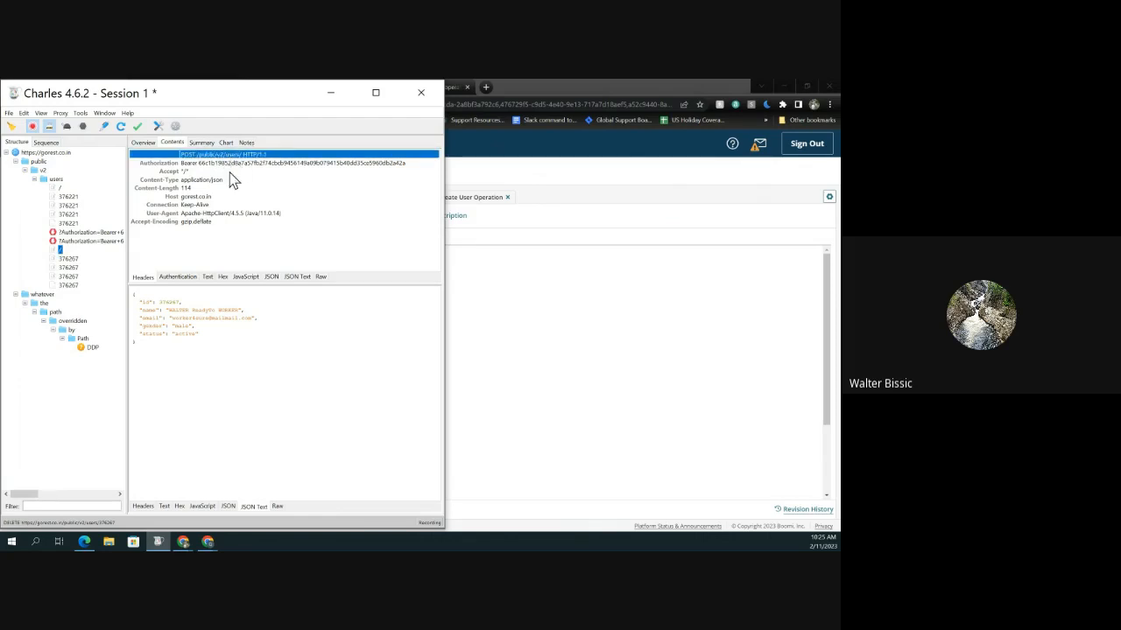
left_click(231, 163)
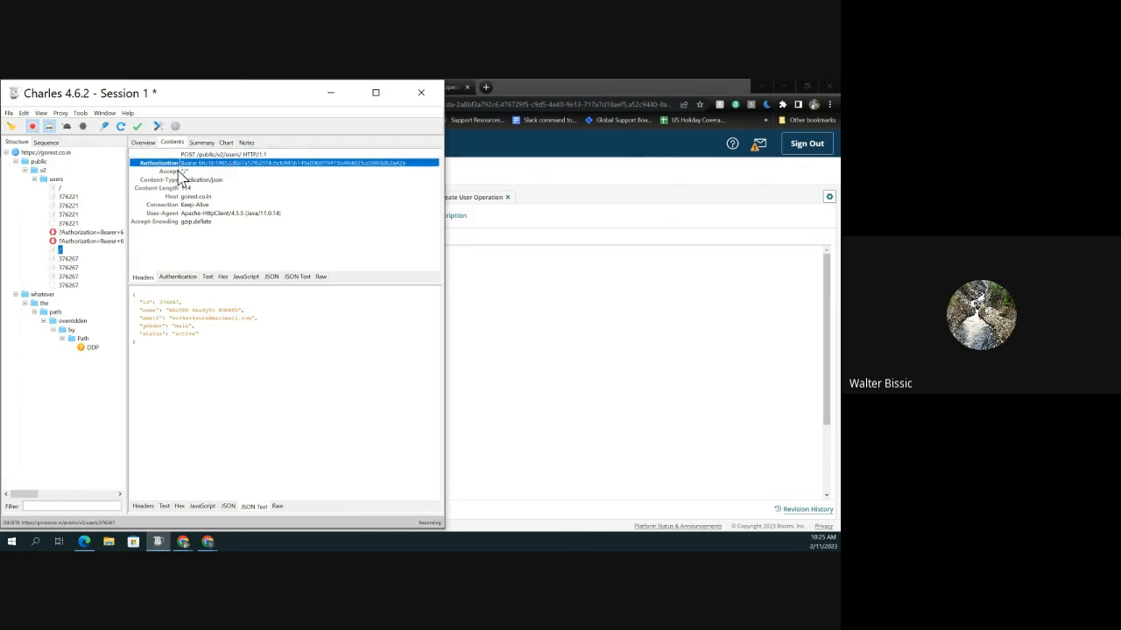
left_click(179, 171)
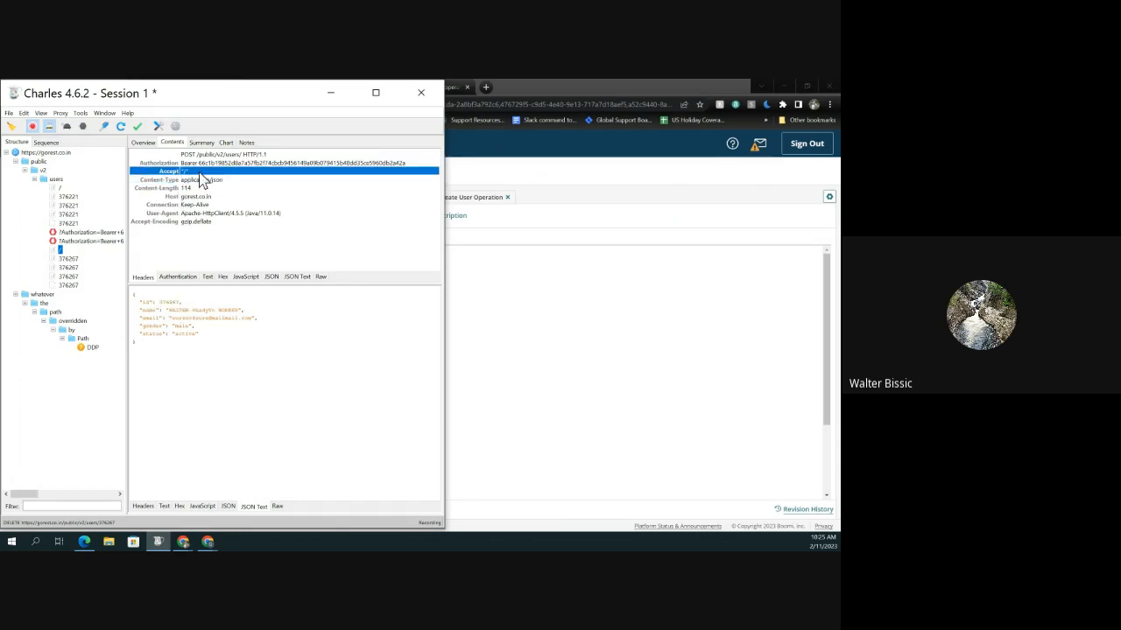
View the JSON request body of the PATCH call following that POST, and check the requests recorded after it
left_click(72, 260)
left_click(85, 278)
left_click(74, 262)
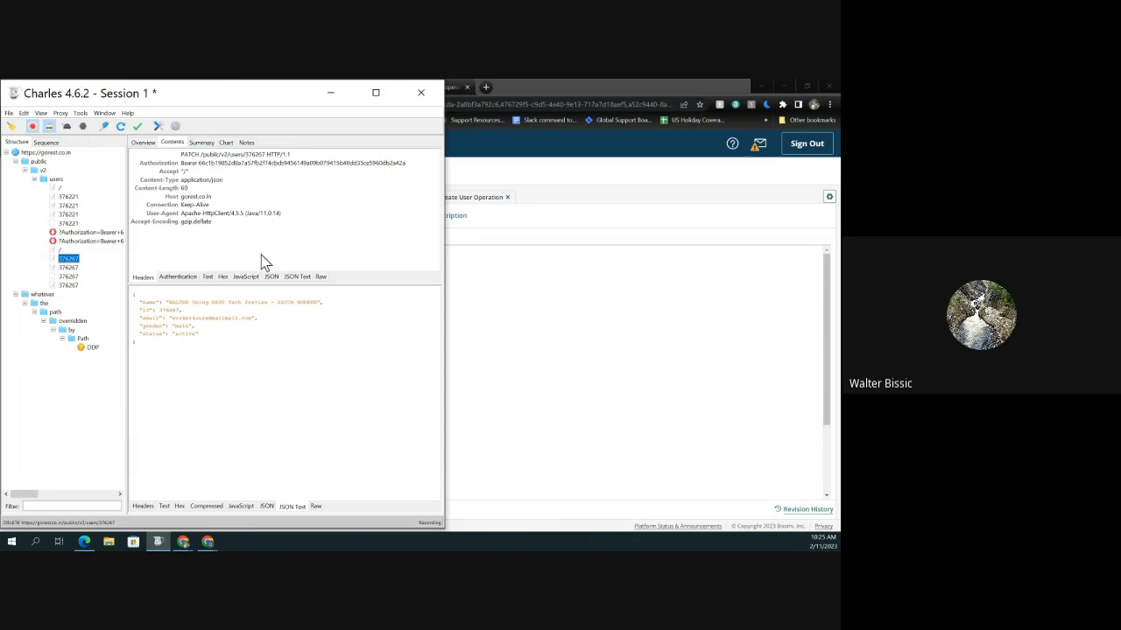
left_click(297, 278)
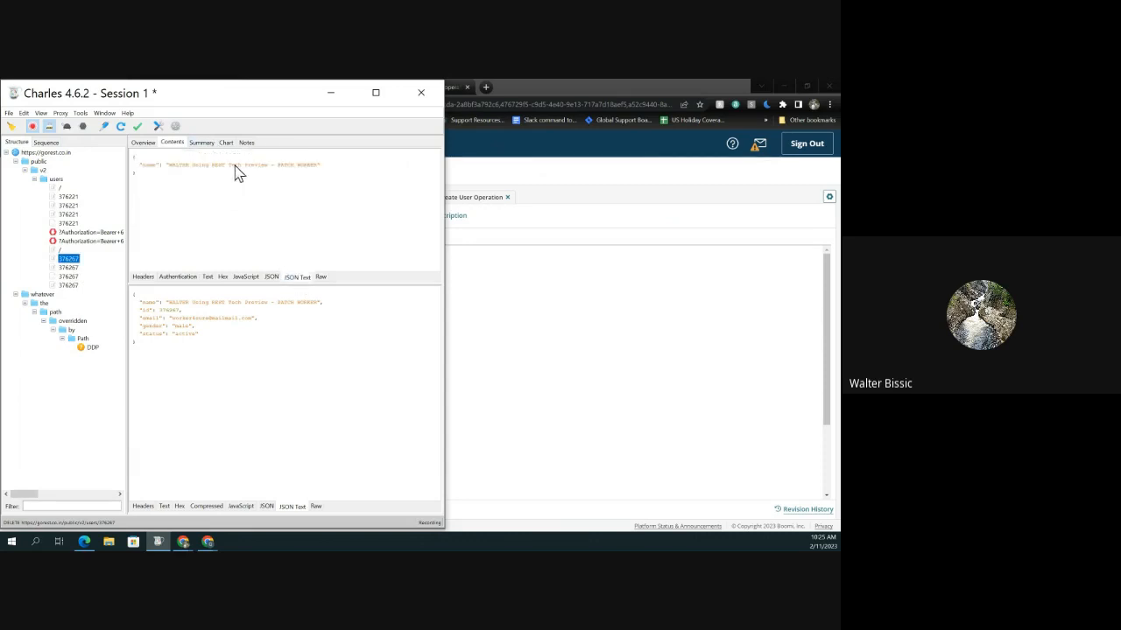
left_click(69, 268)
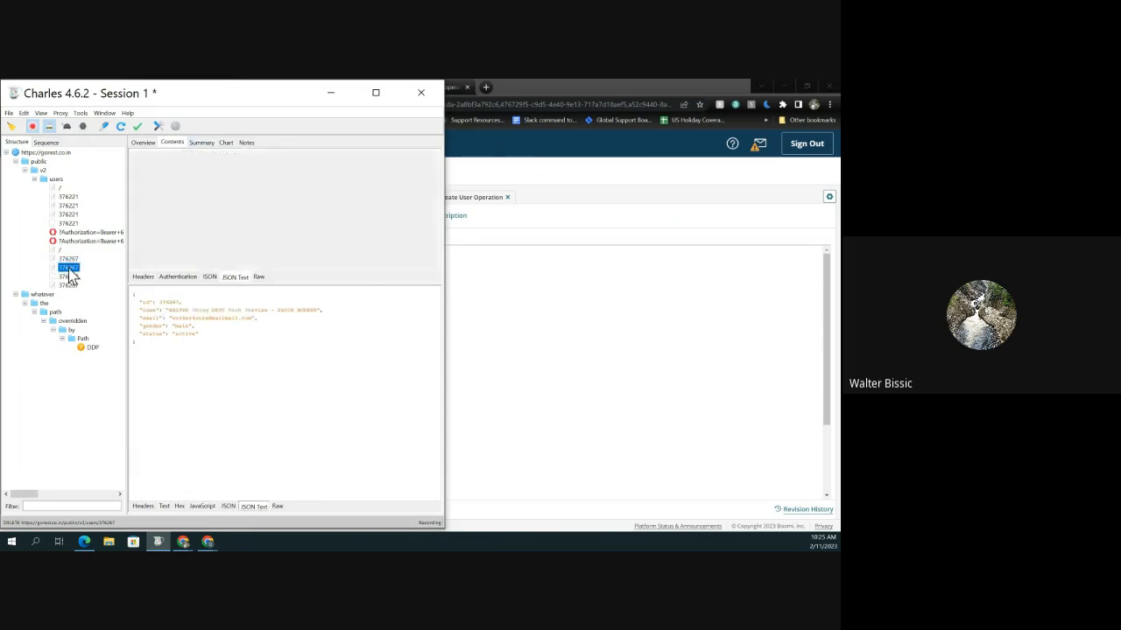
left_click(69, 275)
left_click(78, 273)
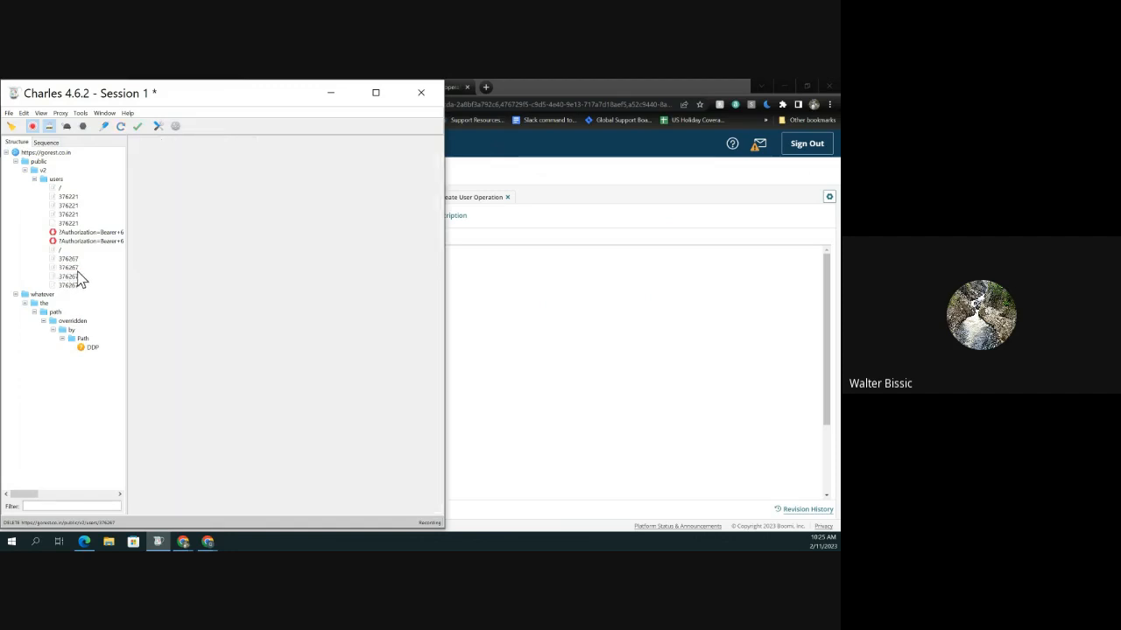
Return to the HTTP PATCH Test process in Boomi and run a new test on WB-Desktop
left_click(545, 340)
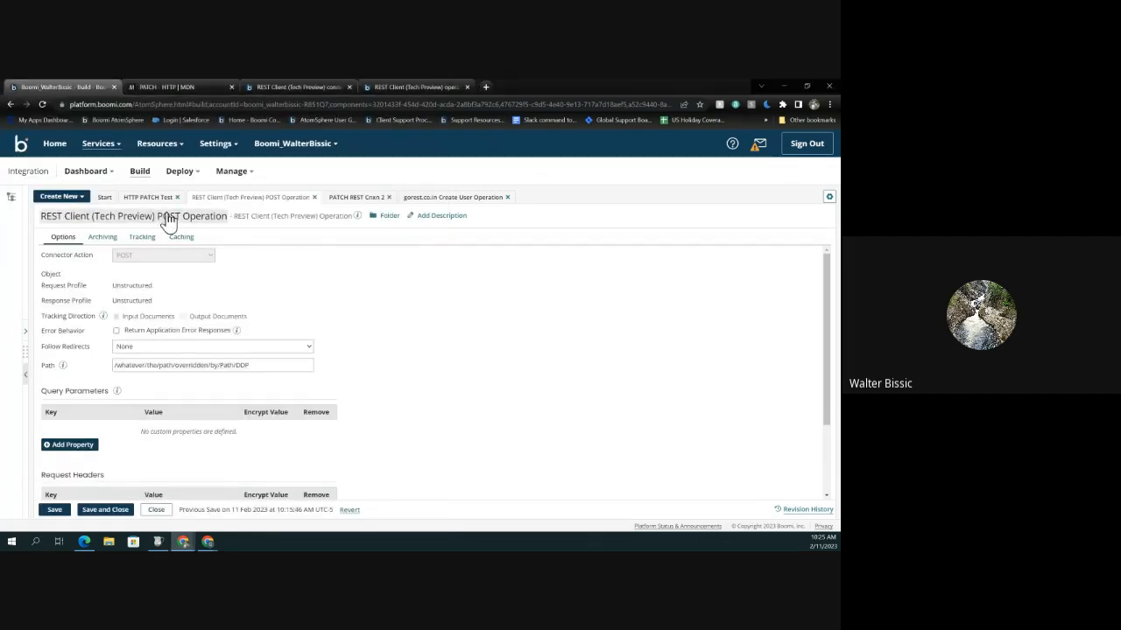
left_click(136, 200)
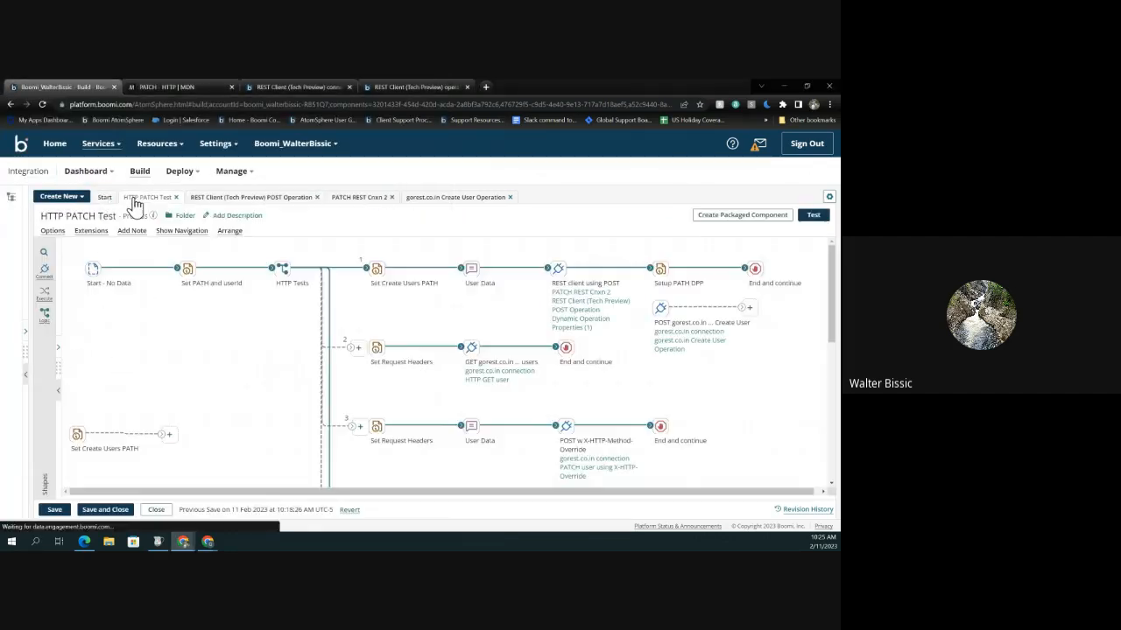
left_click(811, 216)
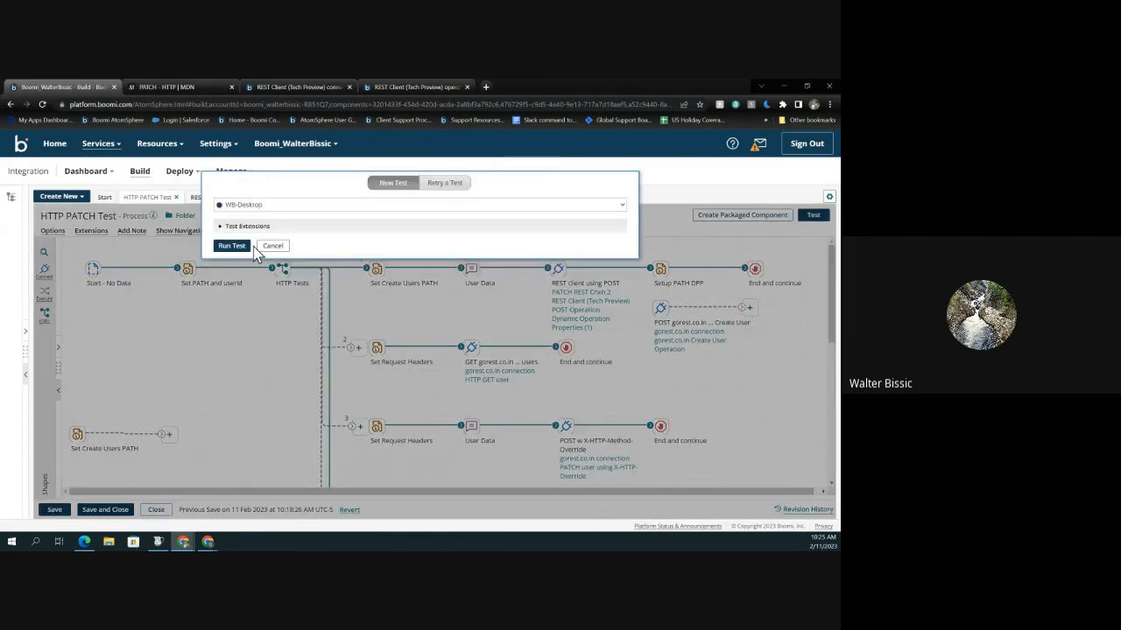
left_click(235, 246)
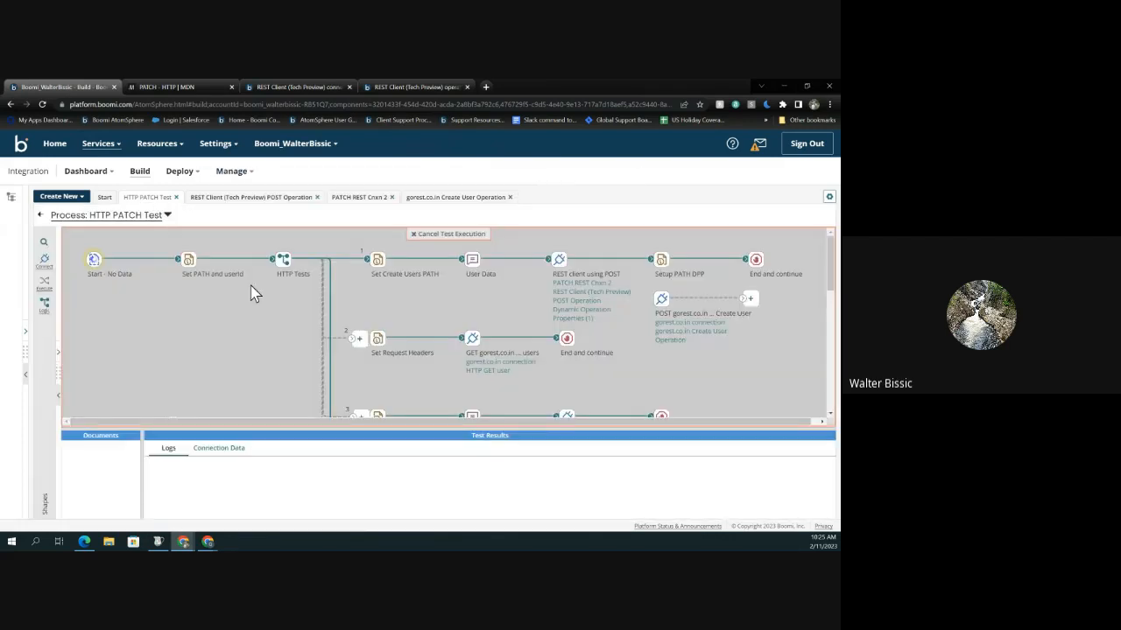
Switch to Charles and examine the JSON body and request headers of the newest POST request under users
left_click(158, 542)
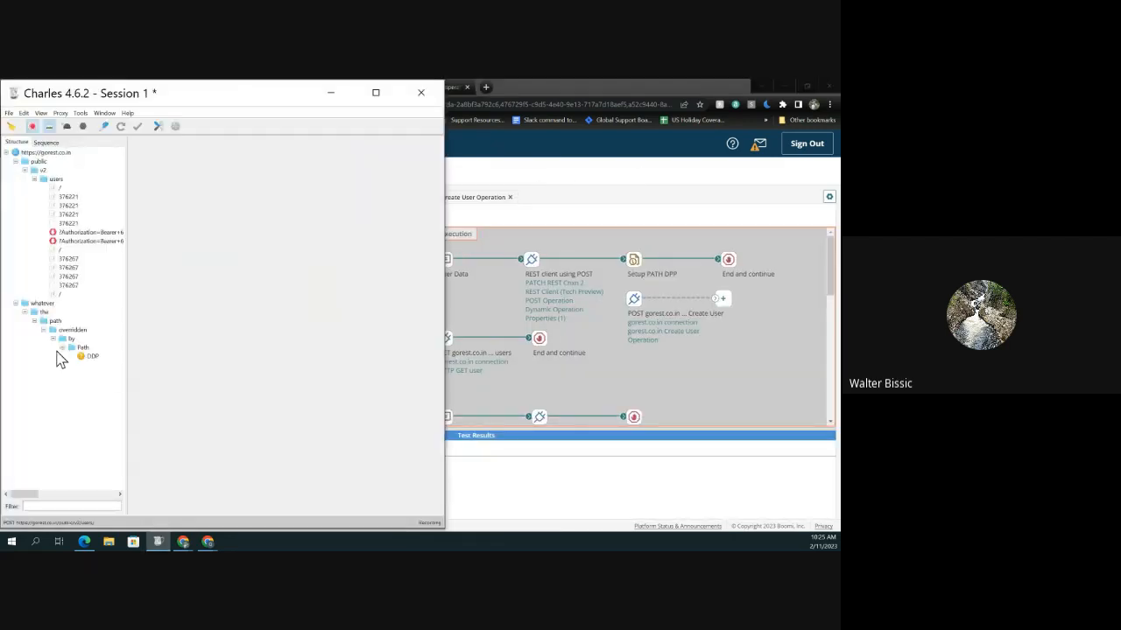
left_click(61, 296)
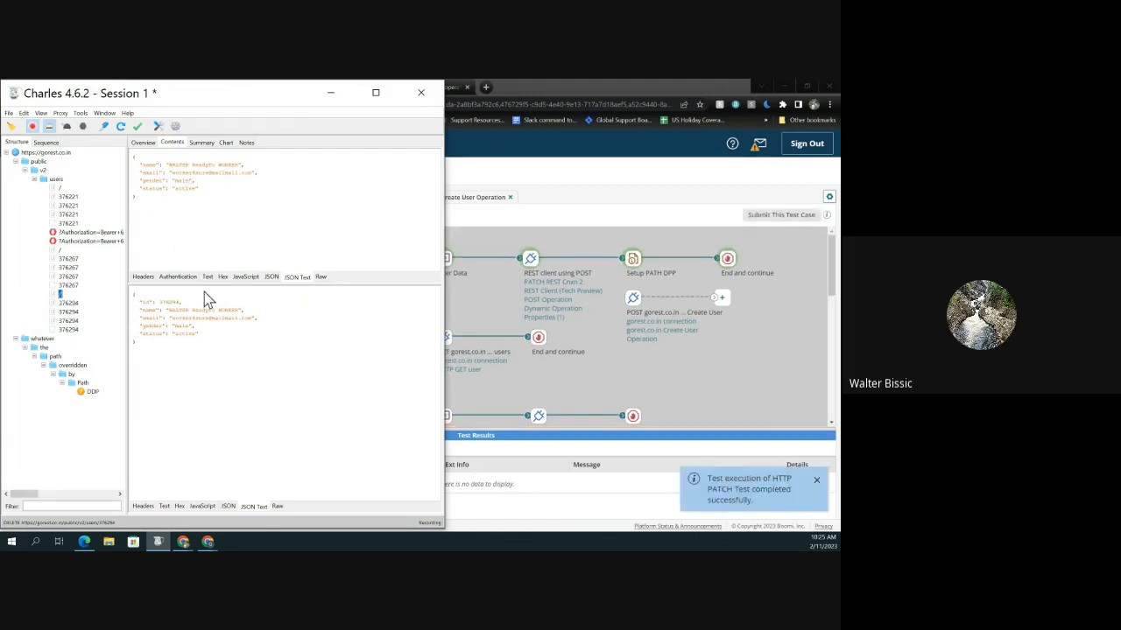
left_click(68, 304)
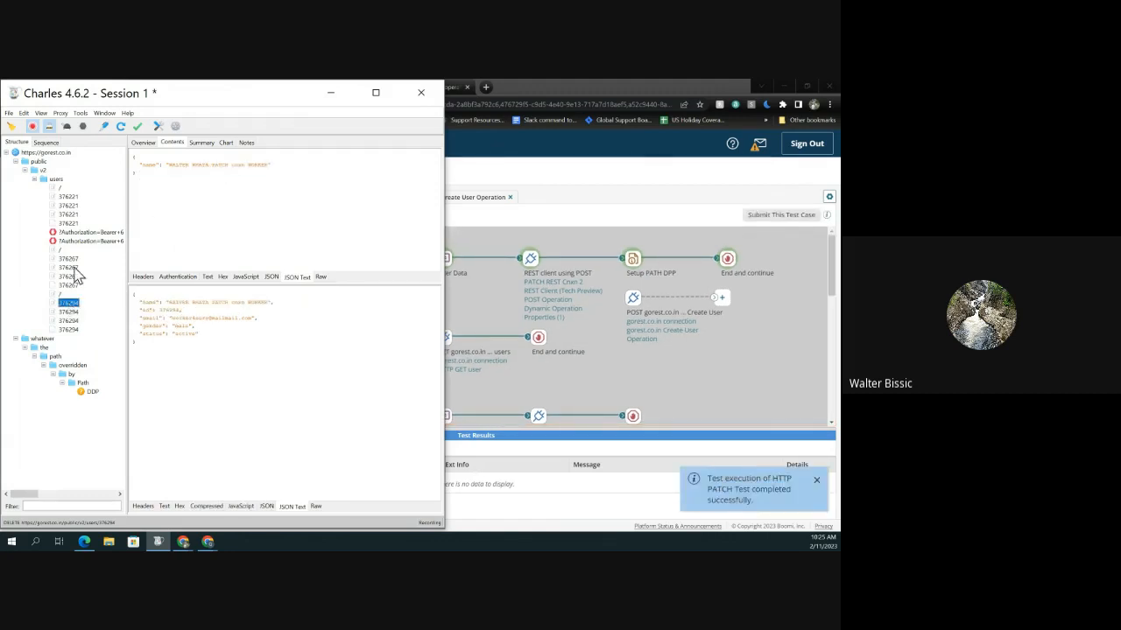
left_click(61, 294)
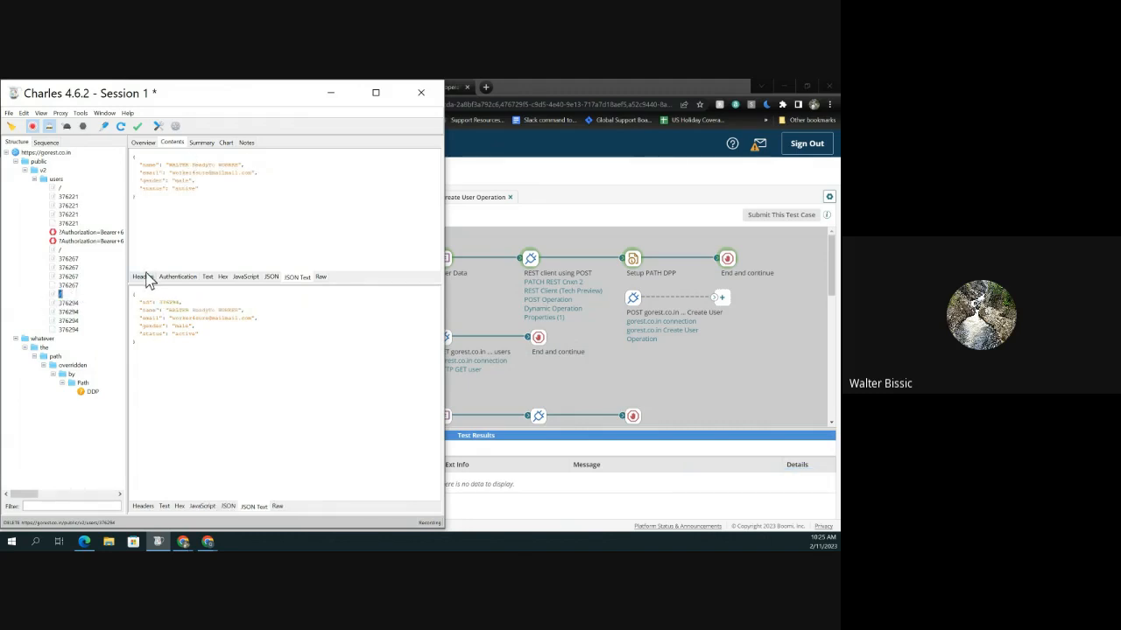
left_click(146, 278)
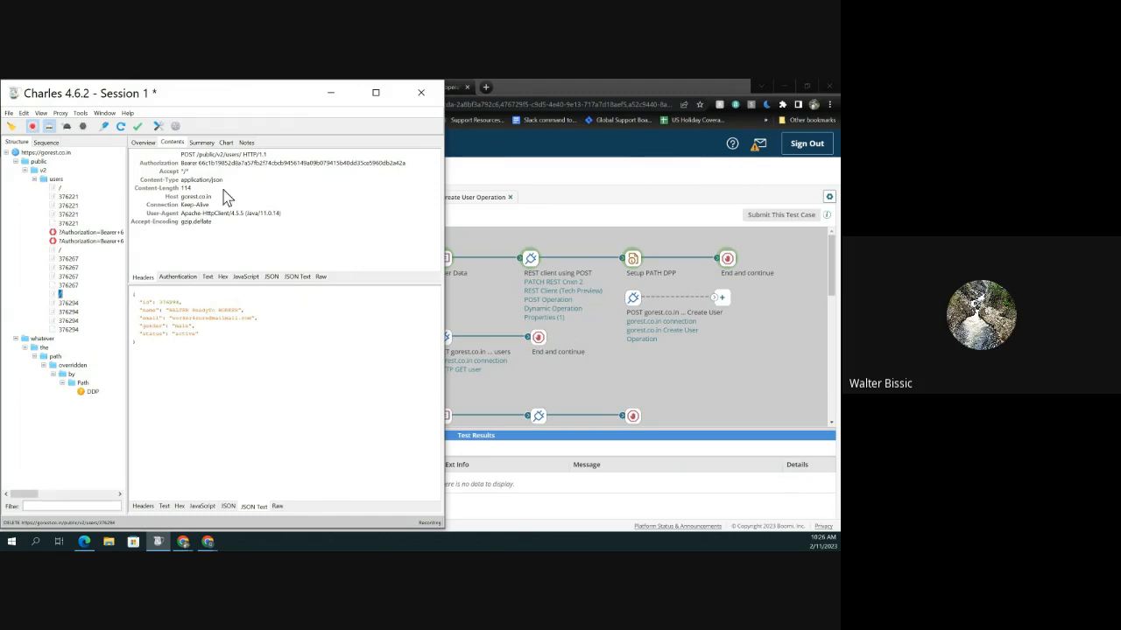
Inspect the request headers and JSON body of the first PATCH call after that POST, and the JSON body of the second PATCH call
left_click(68, 304)
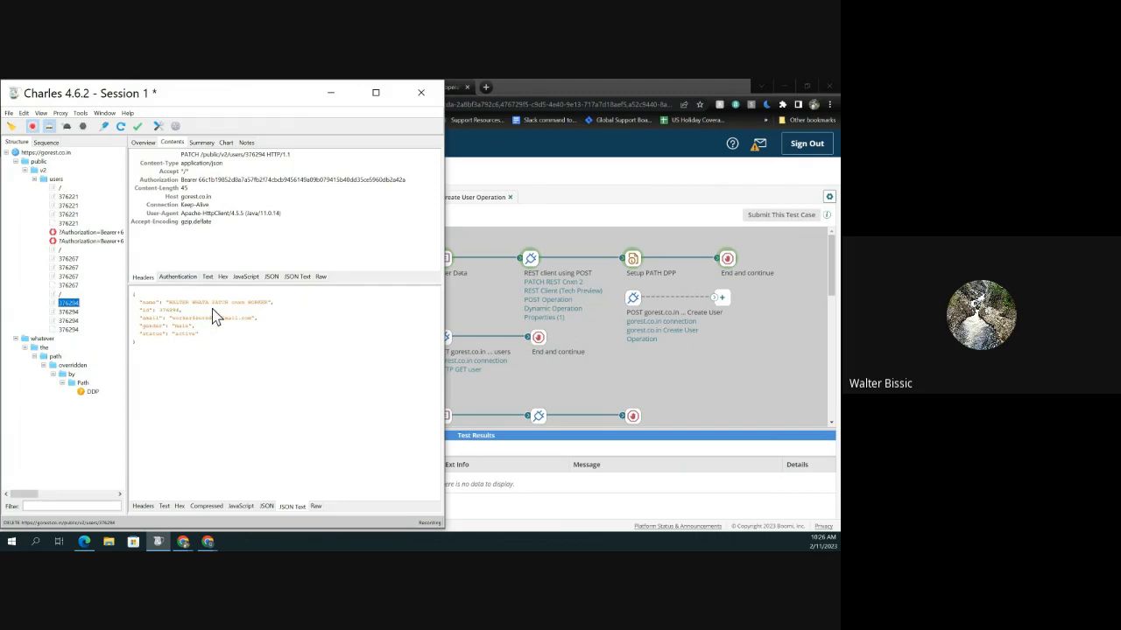
left_click(296, 278)
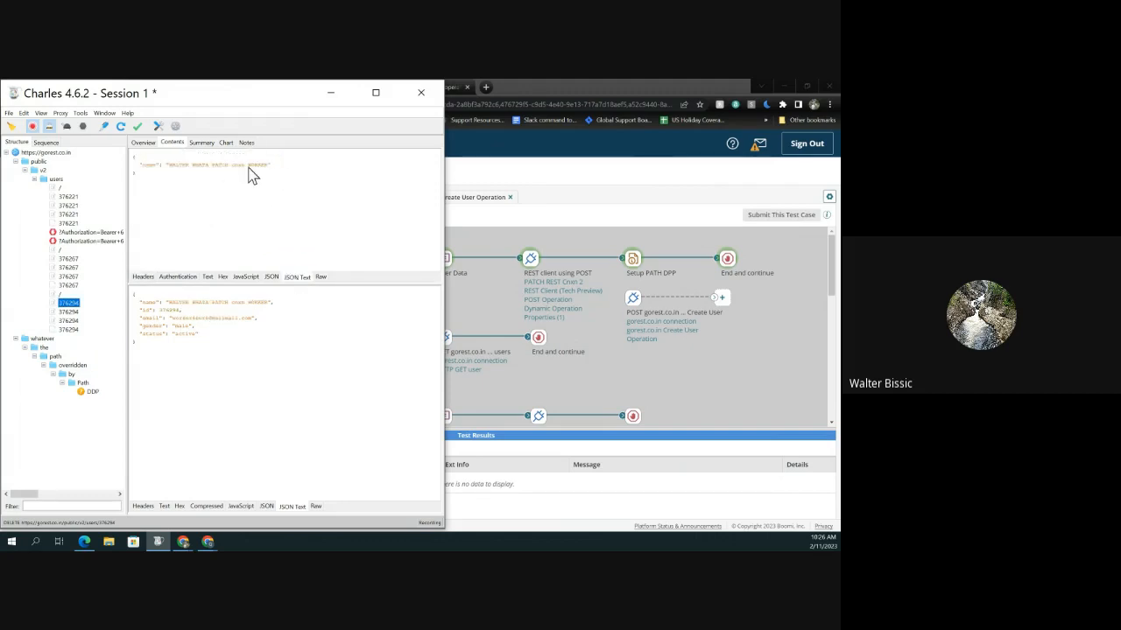
left_click(70, 312)
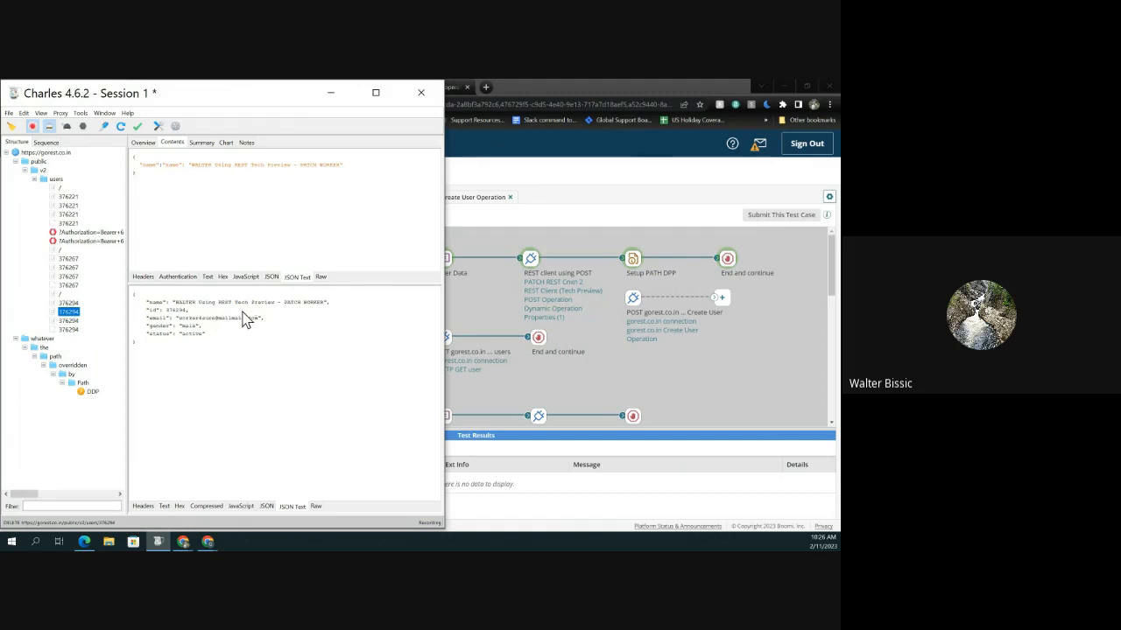
Check the request headers of the GET and DELETE calls following the PATCH requests, and return to the HTTP PATCH Test process in Boomi
left_click(69, 321)
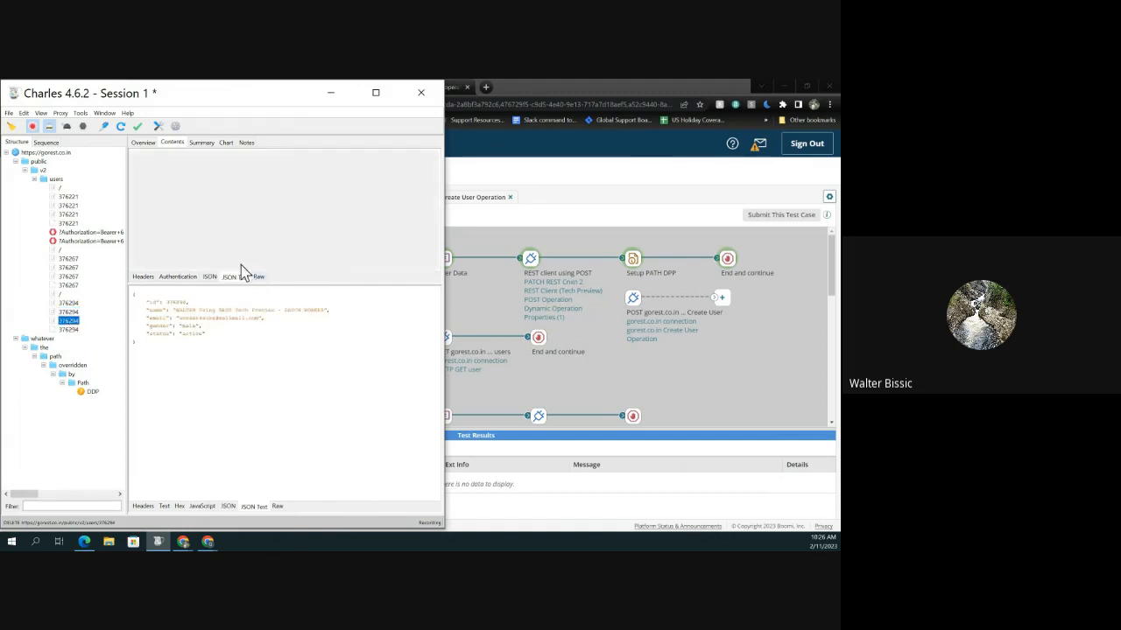
left_click(145, 279)
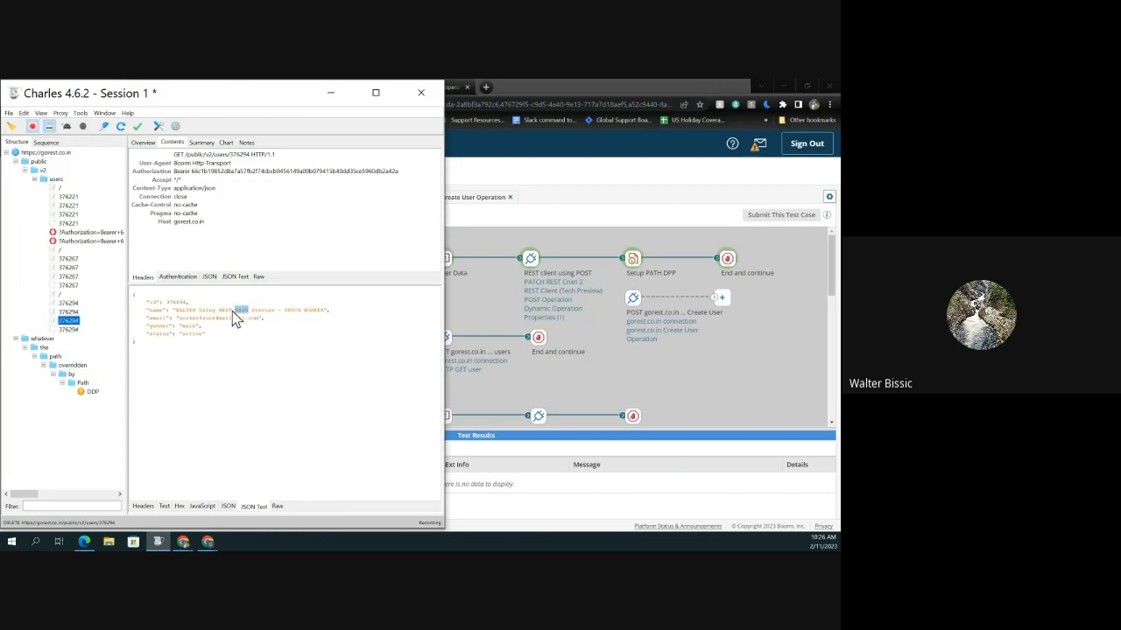
left_click(71, 330)
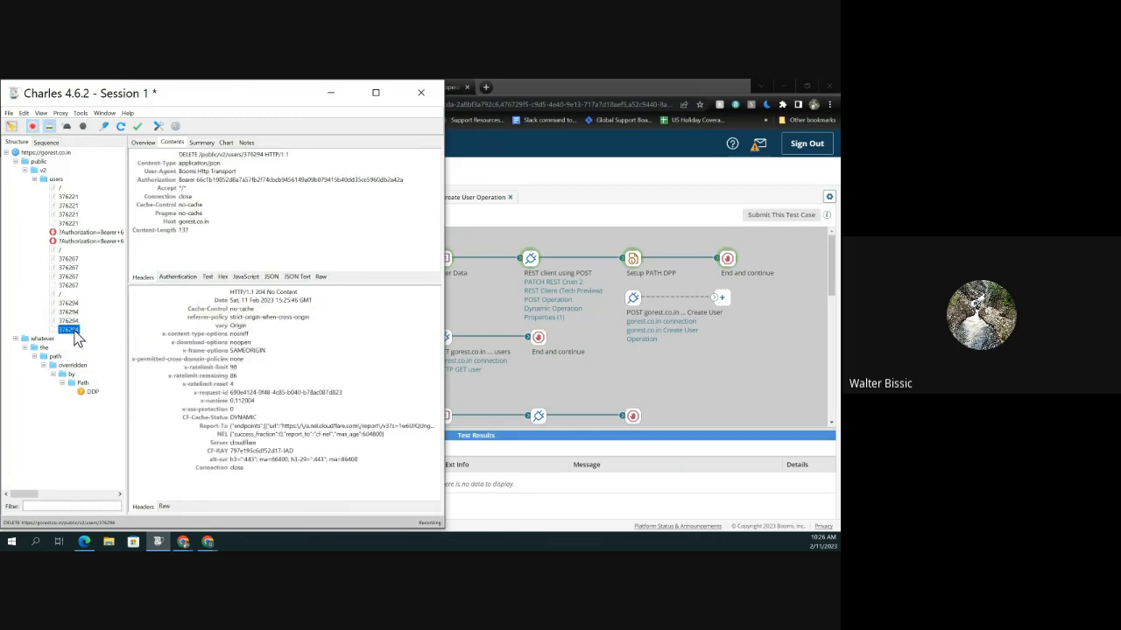
left_click(330, 97)
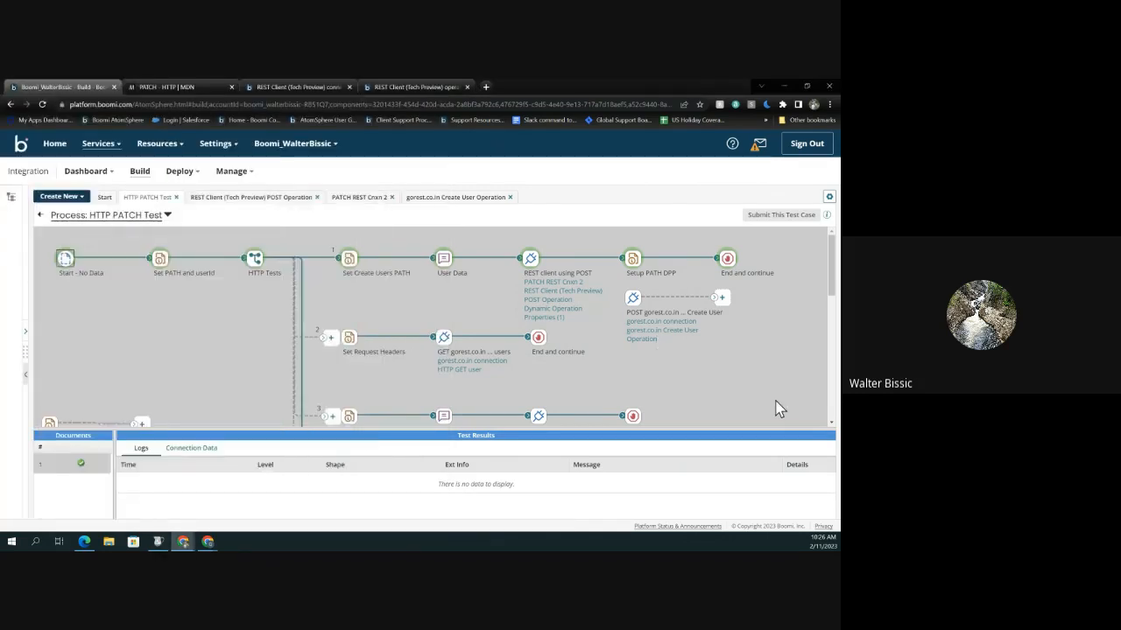